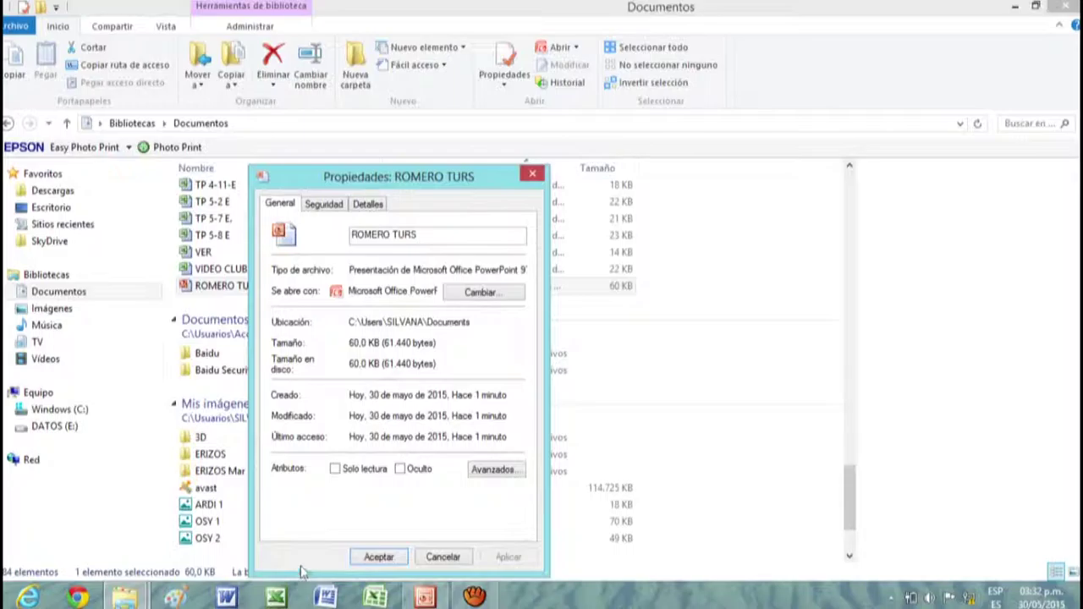
Read the full file type in the properties of ROMERO TURS, closing the properties and the Documents window when done.
left_click_drag(427, 270, 608, 290)
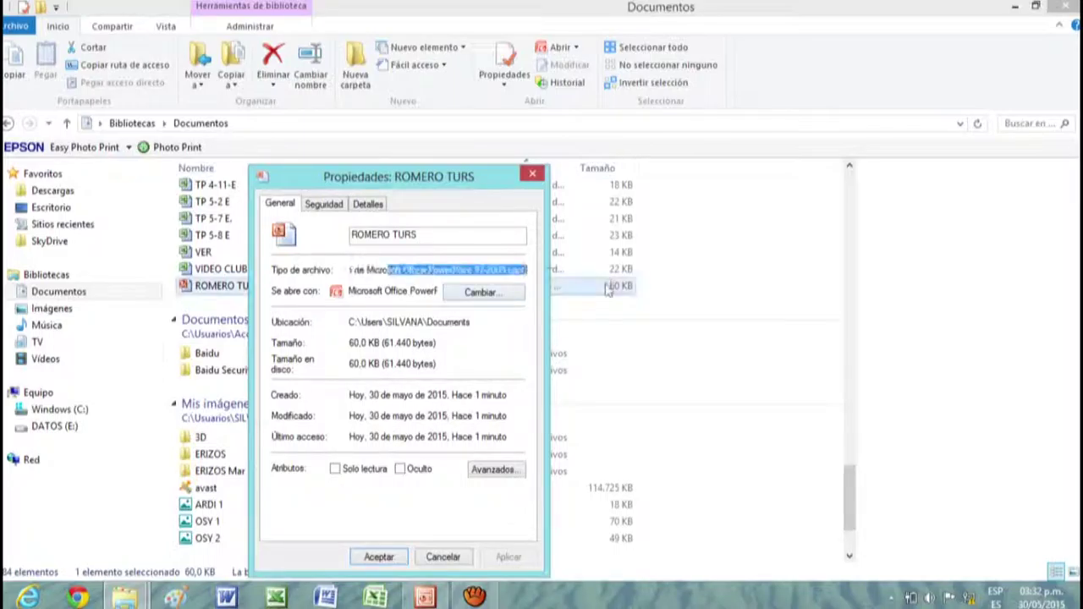
left_click(523, 272)
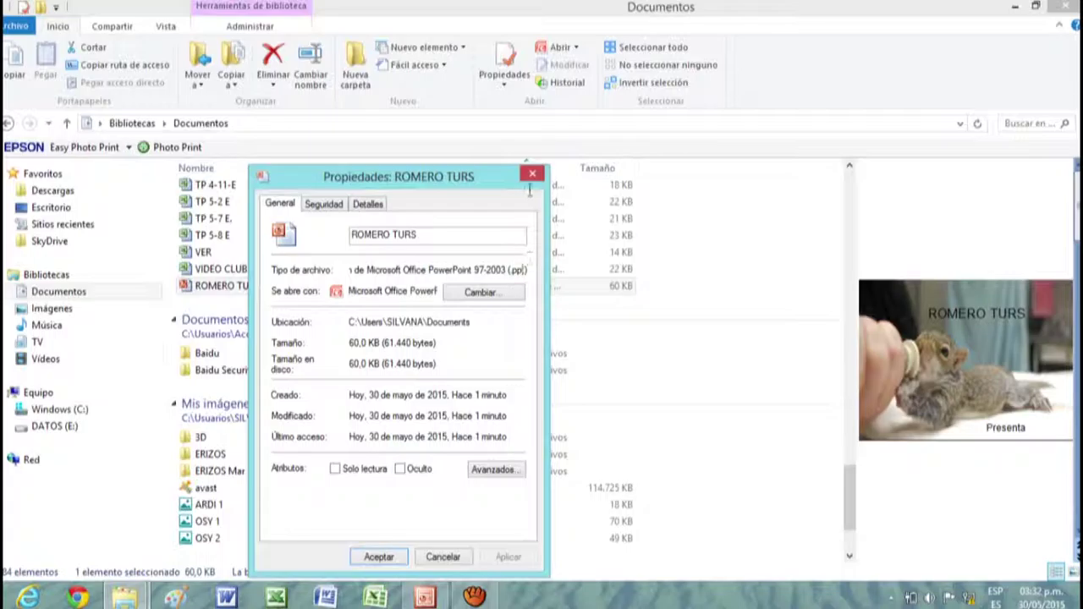
left_click(533, 176)
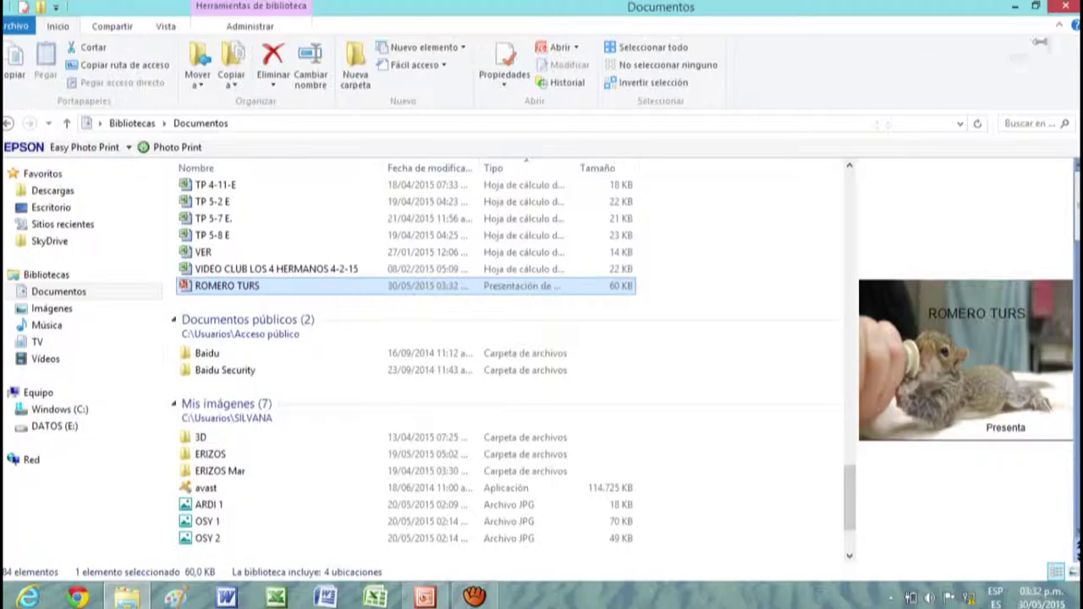
left_click(1066, 7)
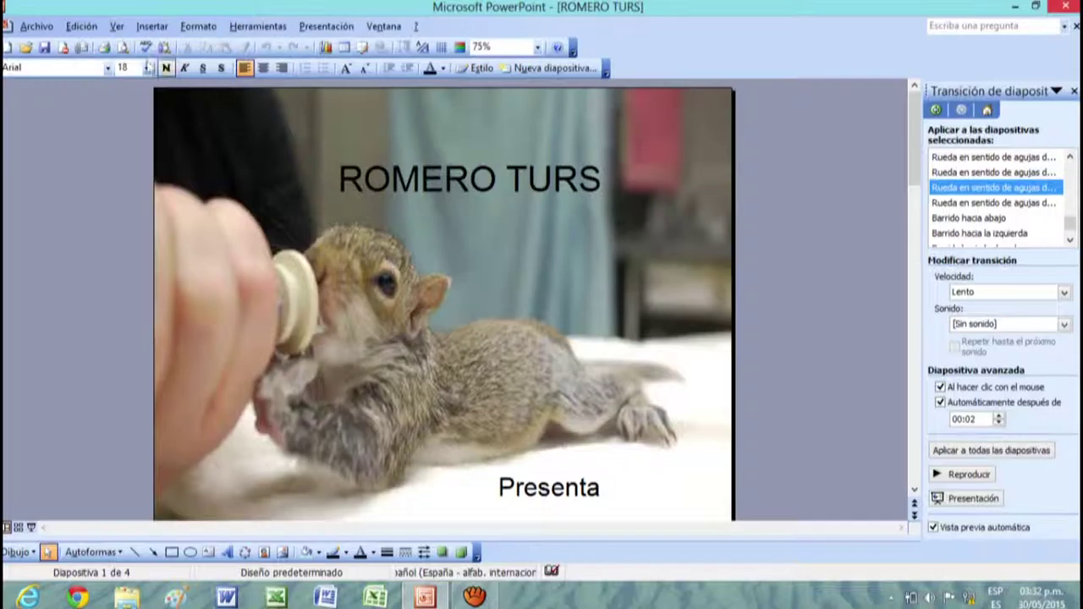
Switch to PowerPoint and start a Save As of the ROMERO TURS presentation, showing the available file types.
left_click(34, 26)
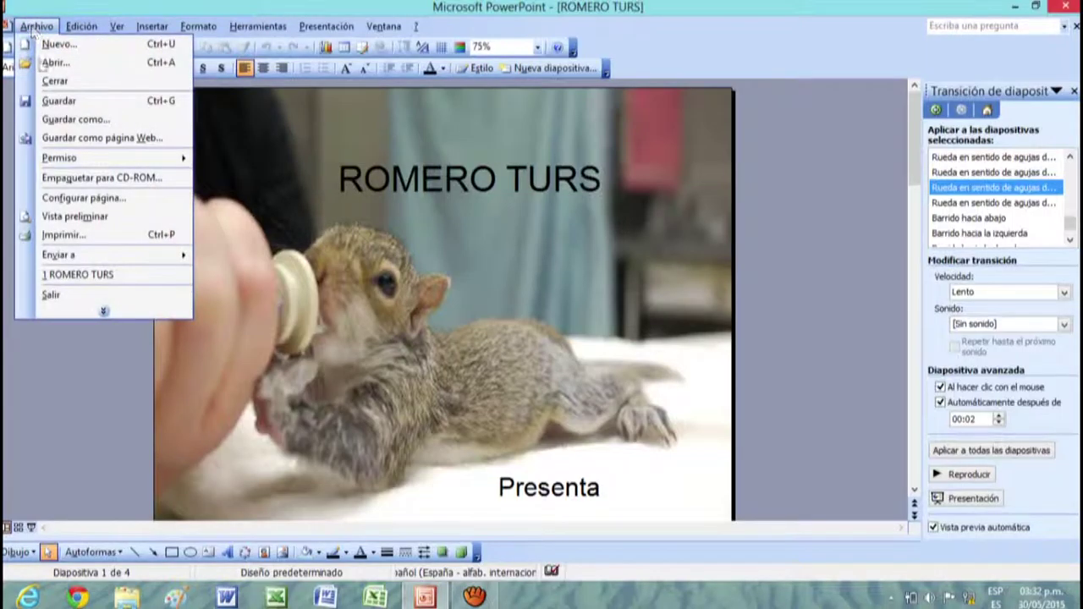
left_click(95, 118)
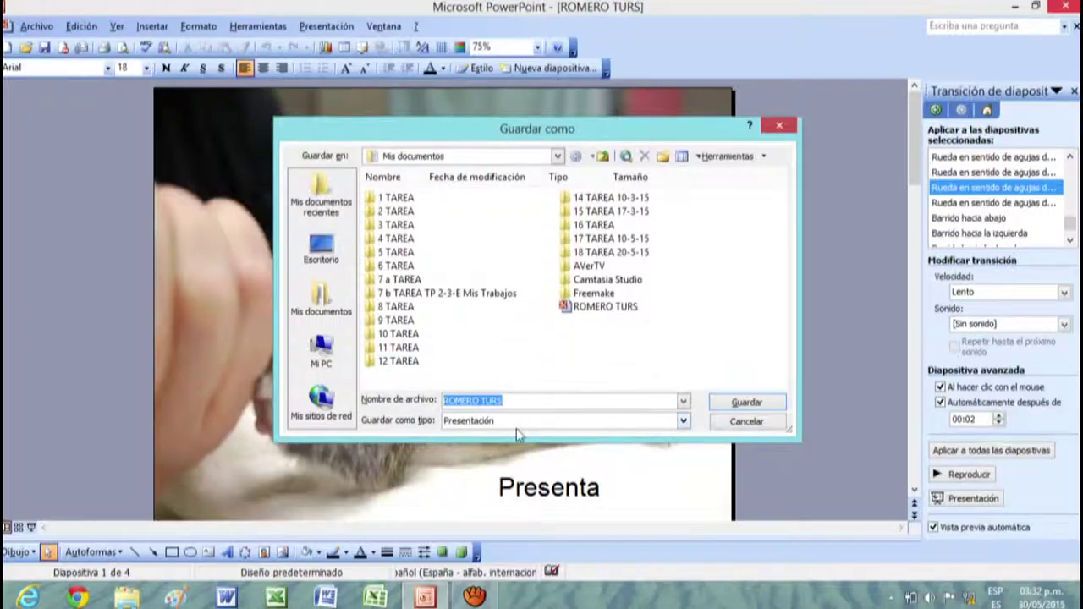
left_click(516, 421)
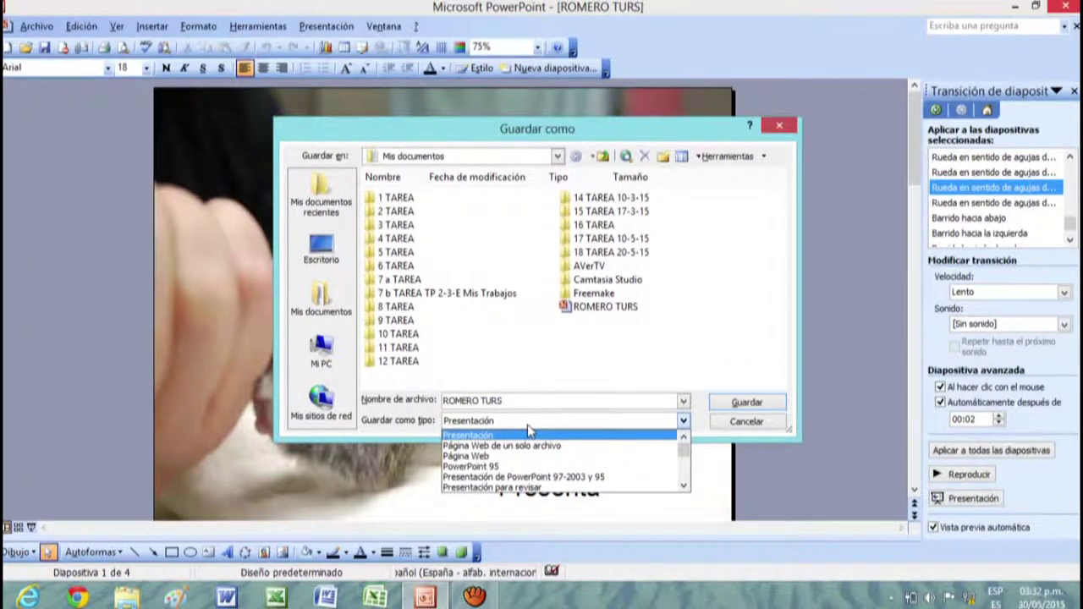
Examine the file formats offered for saving the presentation, down to the end of the list.
left_click(684, 487)
left_click(684, 487)
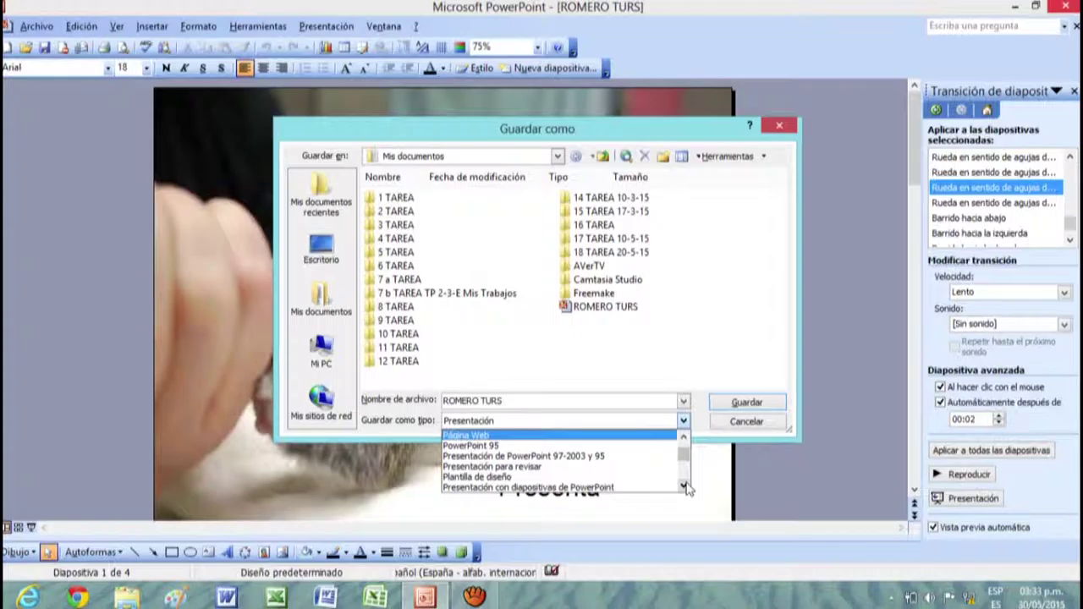
left_click(684, 487)
left_click(684, 488)
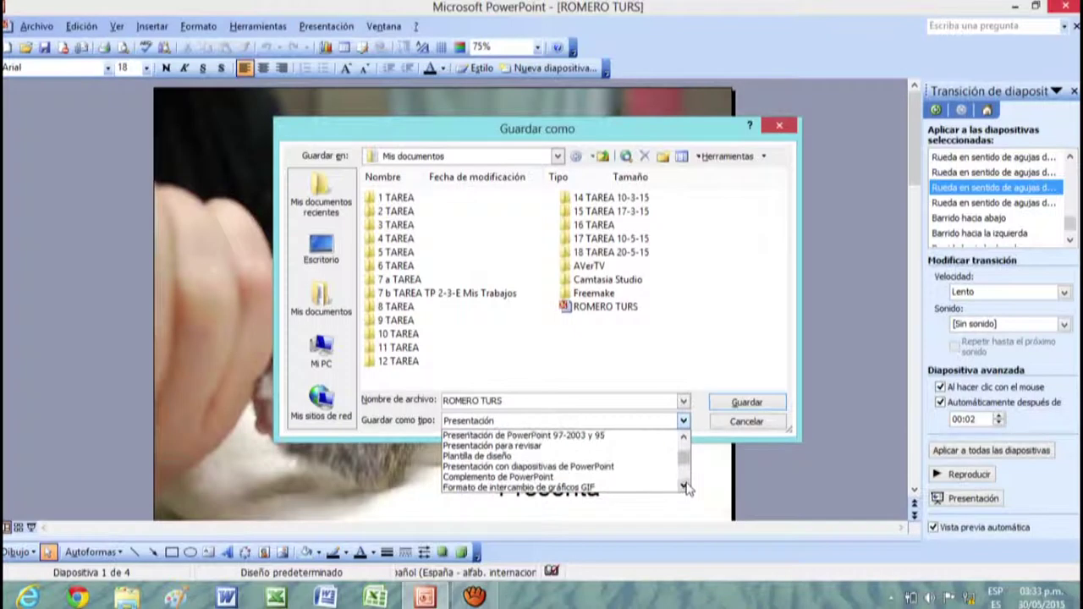
left_click(683, 488)
left_click(684, 487)
left_click(683, 487)
left_click(684, 488)
left_click(684, 487)
left_click(684, 487)
left_click(684, 487)
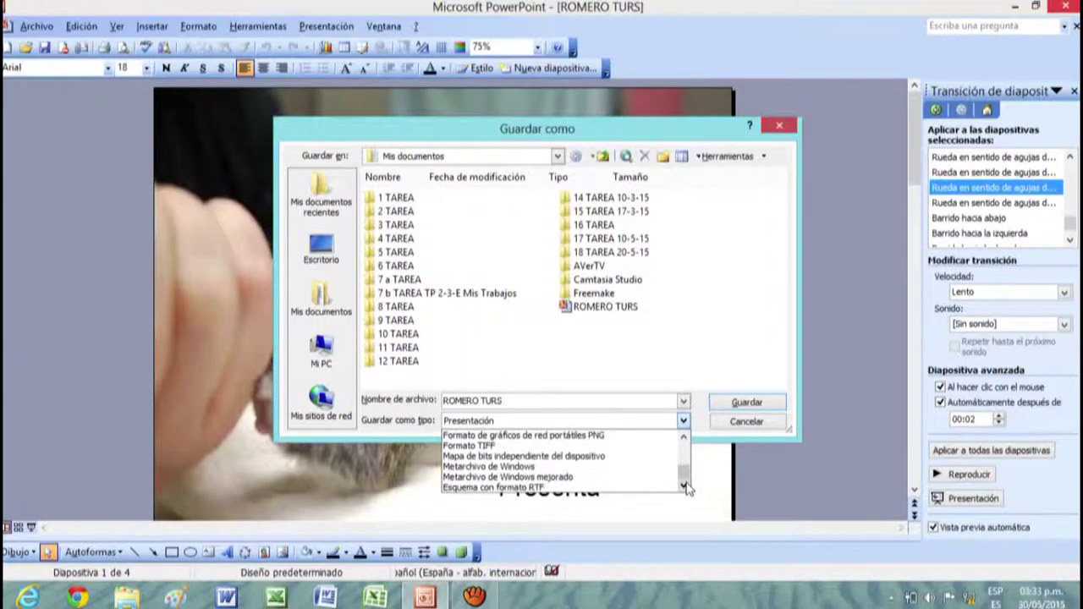
Choose Presentación con diapositivas de PowerPoint as the file type for the ROMERO TURS copy.
left_click(683, 436)
left_click(684, 437)
left_click(683, 436)
left_click(684, 436)
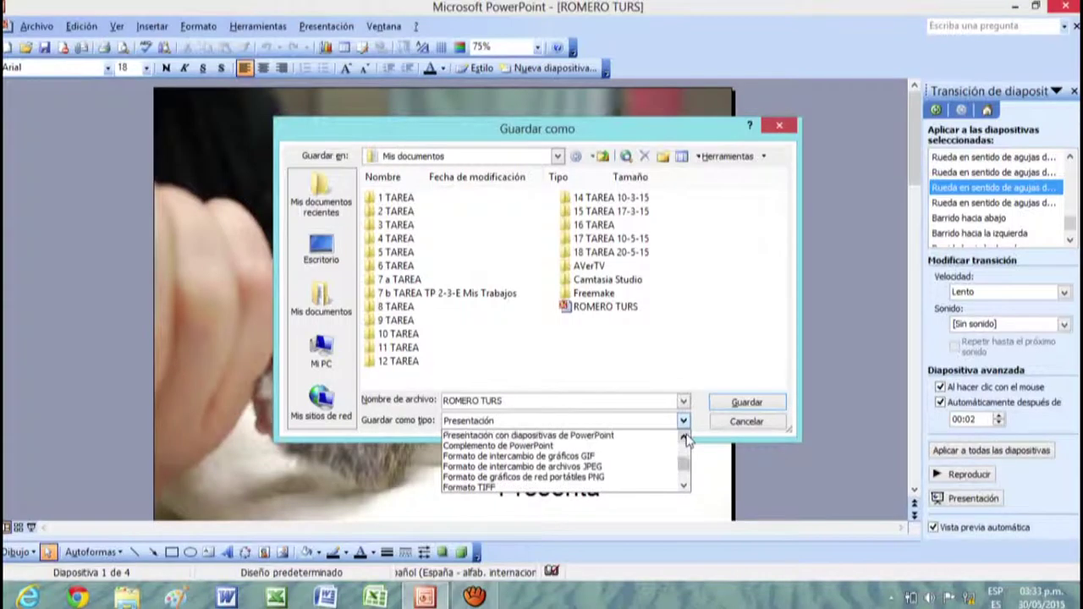
left_click(539, 435)
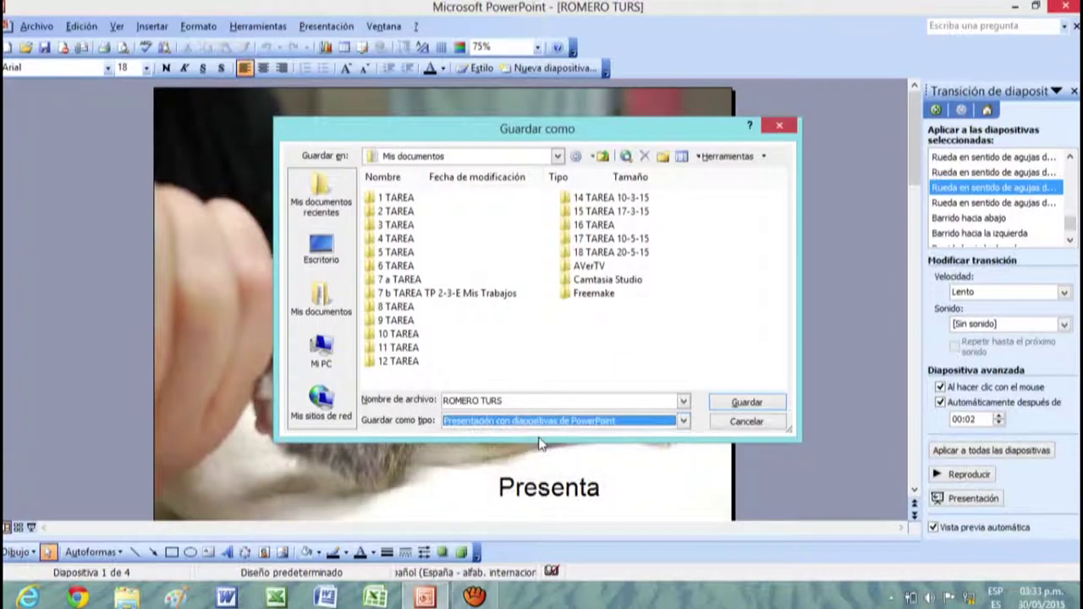
left_click(685, 404)
left_click(683, 403)
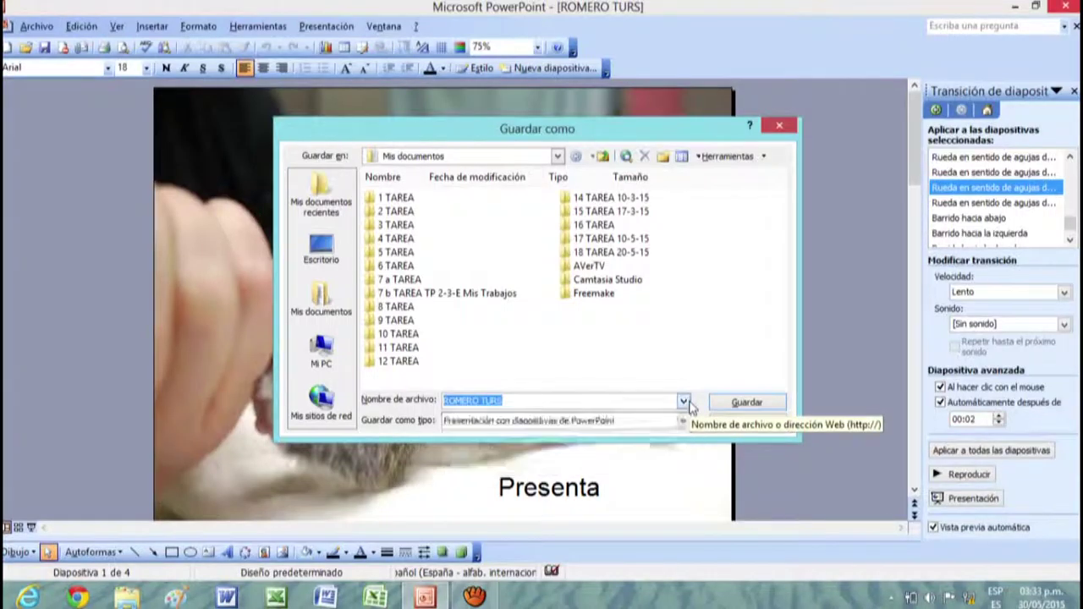
Examine the complete list of save file types again, including the web page, older PowerPoint, review and image formats.
left_click(684, 421)
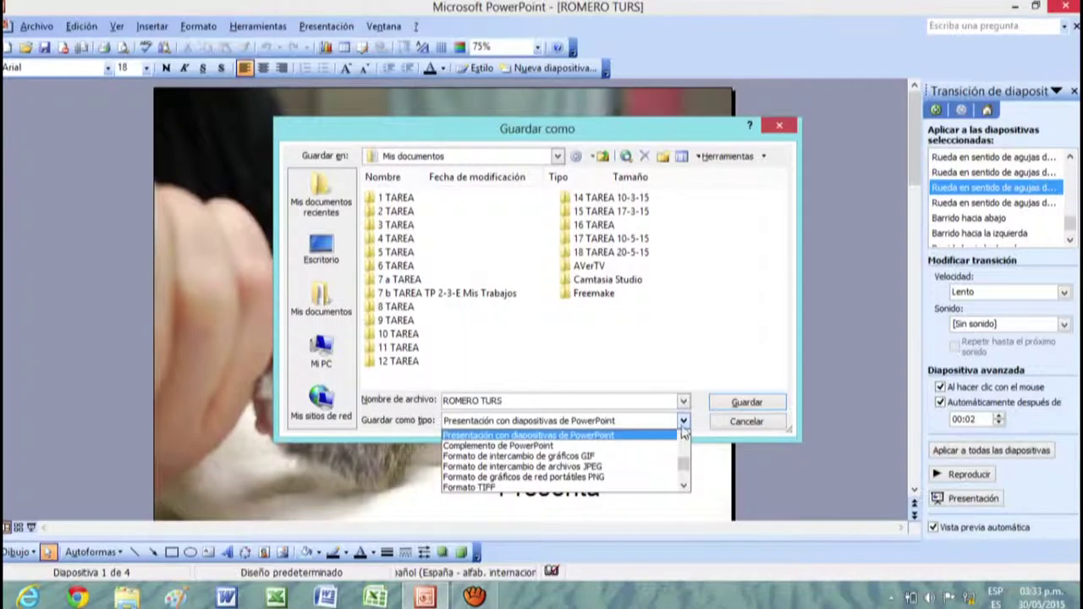
left_click(684, 435)
left_click(684, 436)
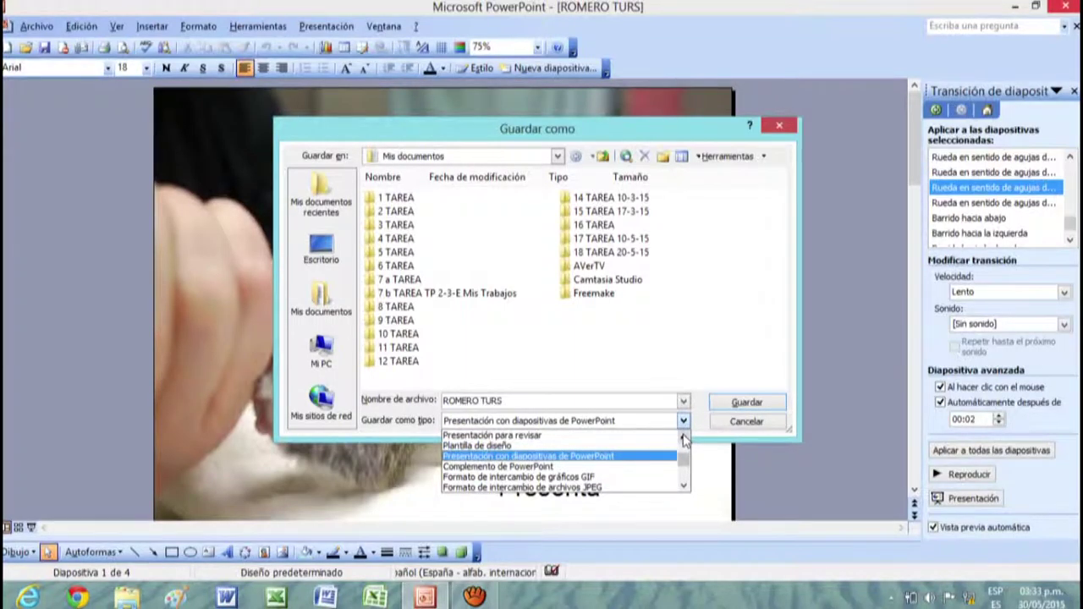
left_click(684, 436)
left_click(683, 436)
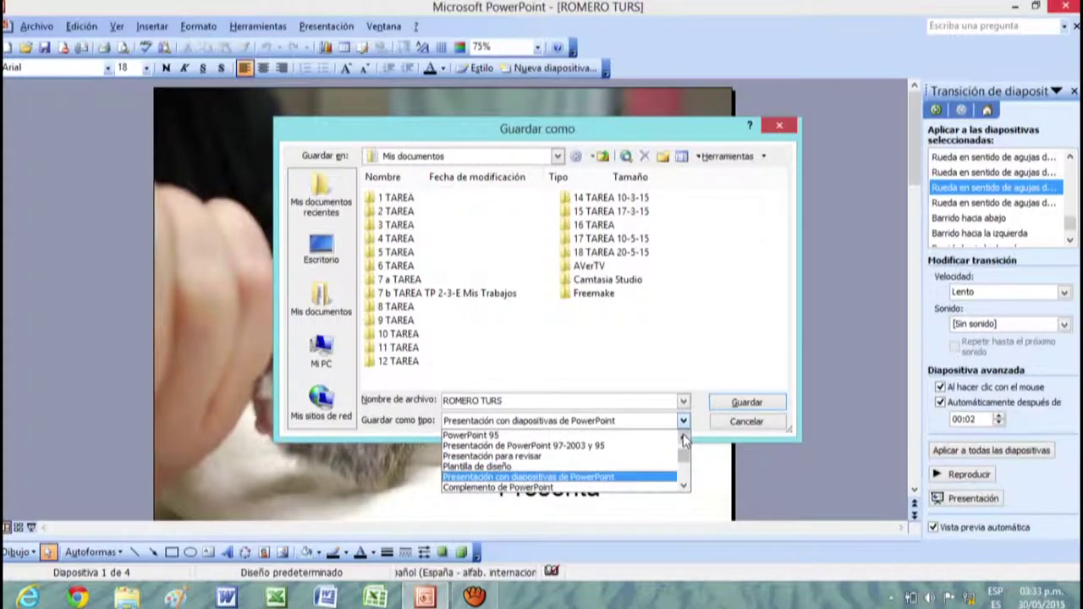
left_click(683, 436)
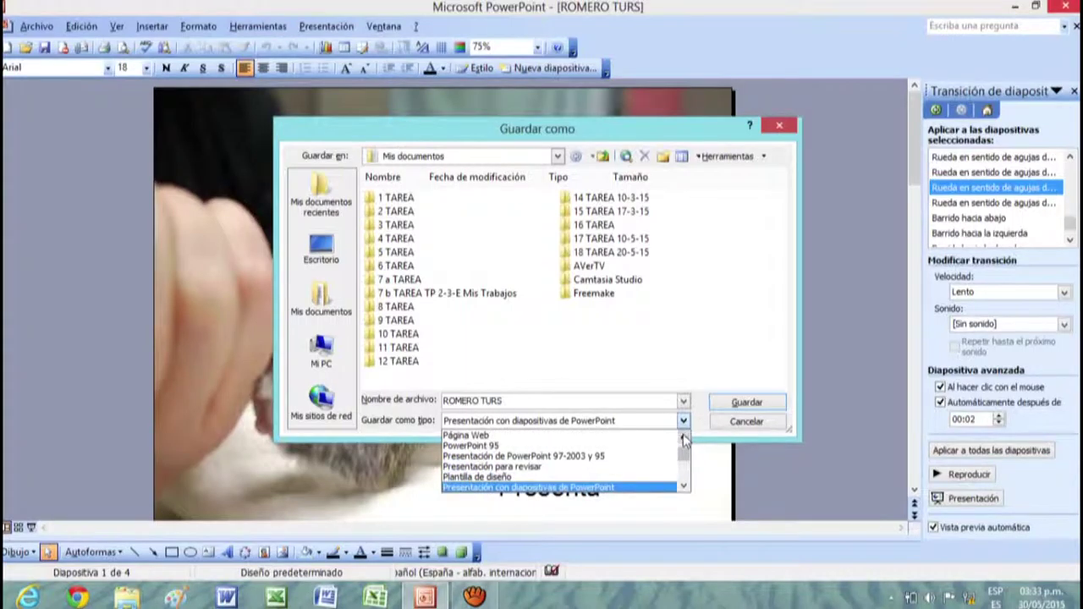
left_click(684, 436)
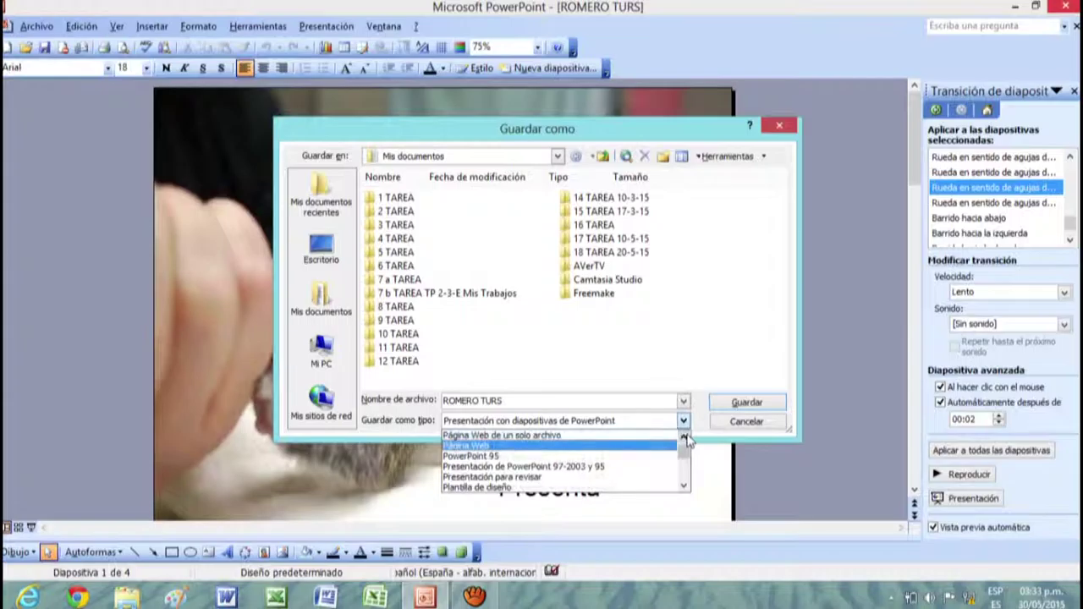
left_click(684, 436)
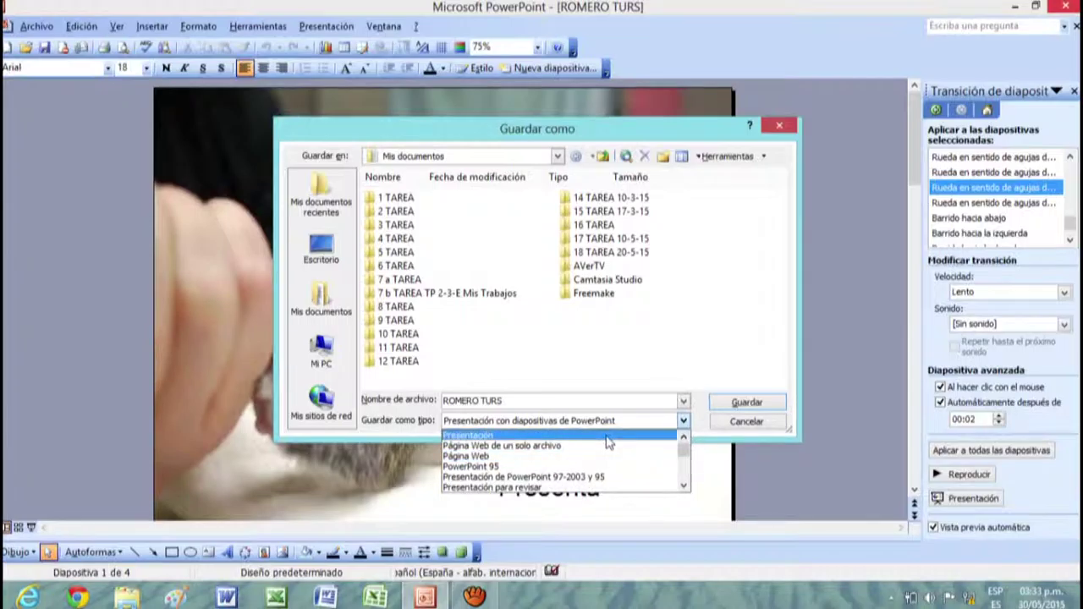
left_click(684, 487)
left_click(684, 487)
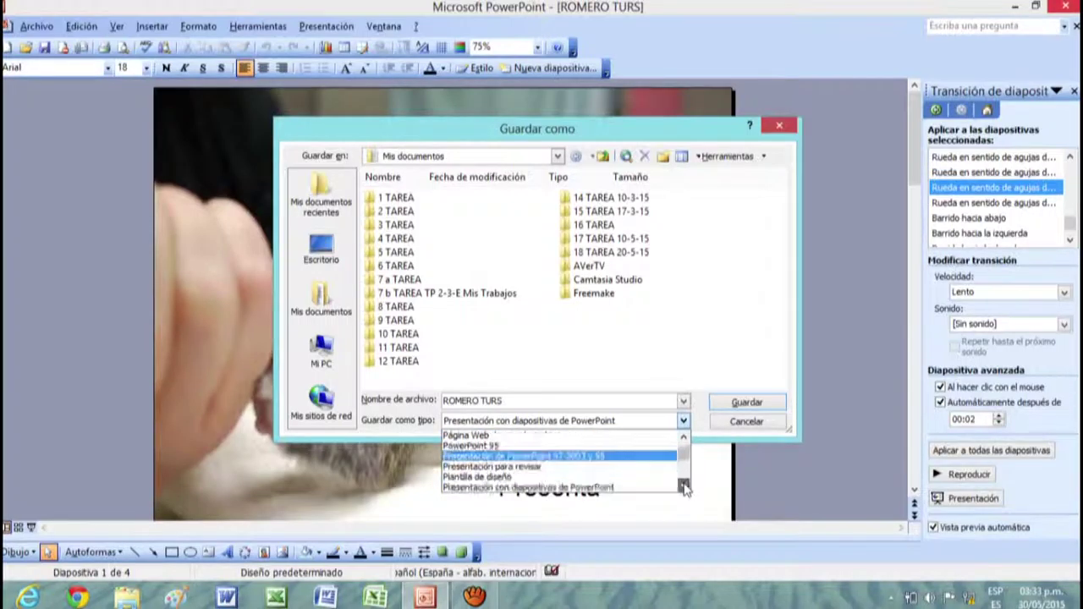
left_click(683, 437)
left_click(684, 437)
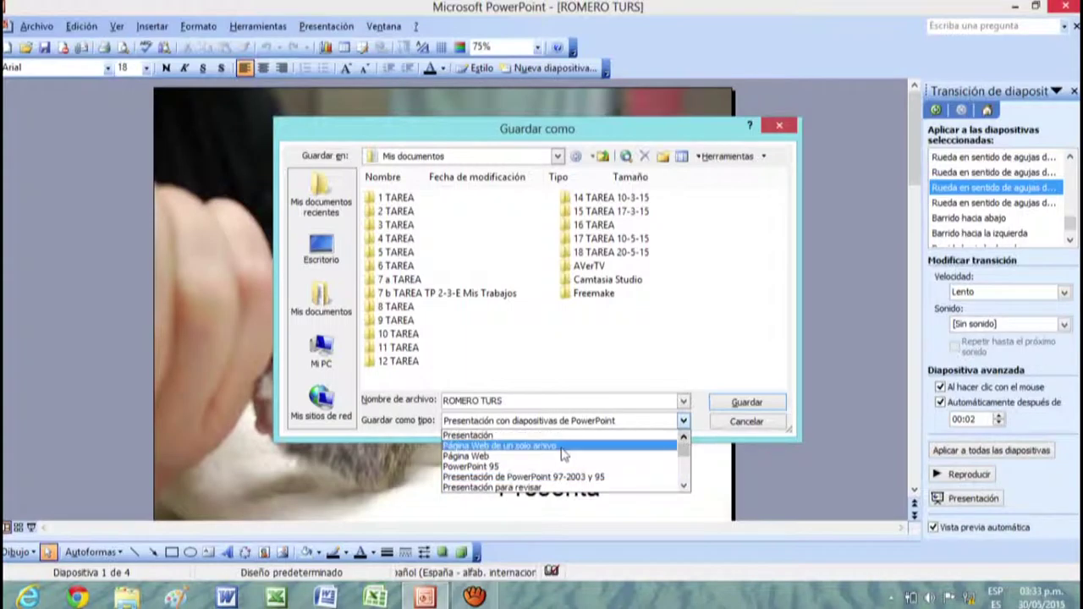
left_click(684, 487)
left_click(683, 487)
left_click(684, 487)
left_click(683, 487)
left_click(683, 487)
left_click(684, 487)
left_click(684, 486)
left_click(685, 487)
left_click(686, 487)
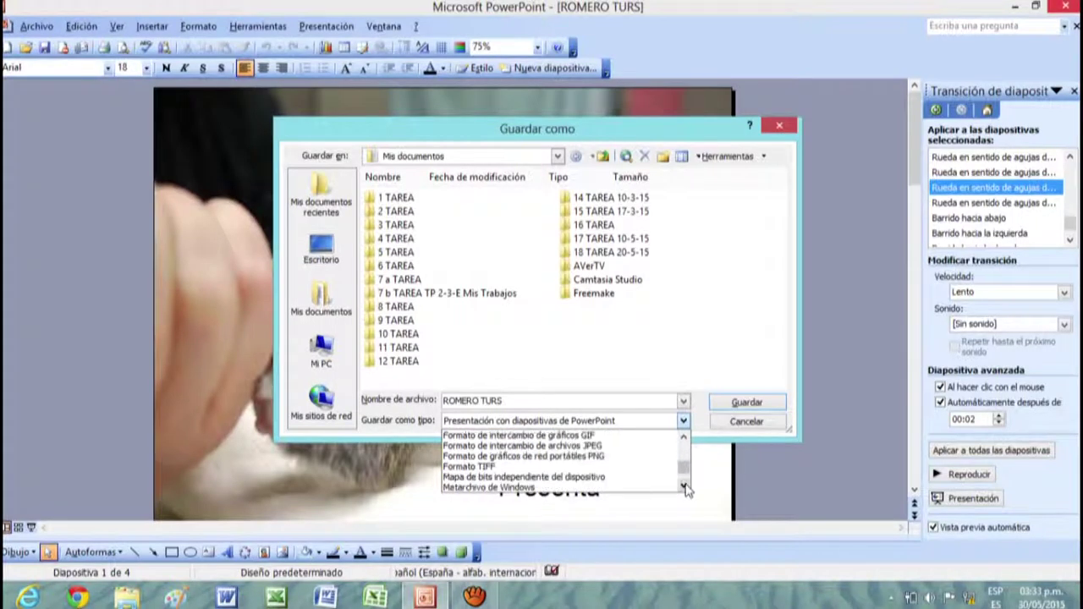
left_click(684, 487)
left_click(684, 486)
left_click_drag(686, 477, 684, 449)
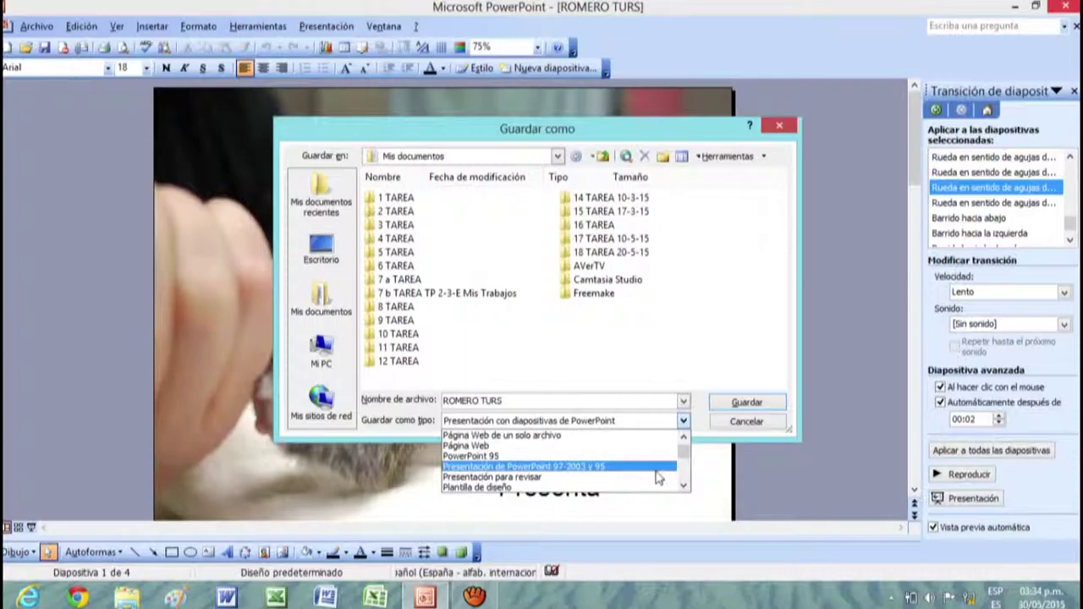
Save the presentation as ROMERO TURS 2 with the file type Presentación para revisar.
left_click(656, 477)
left_click(563, 402)
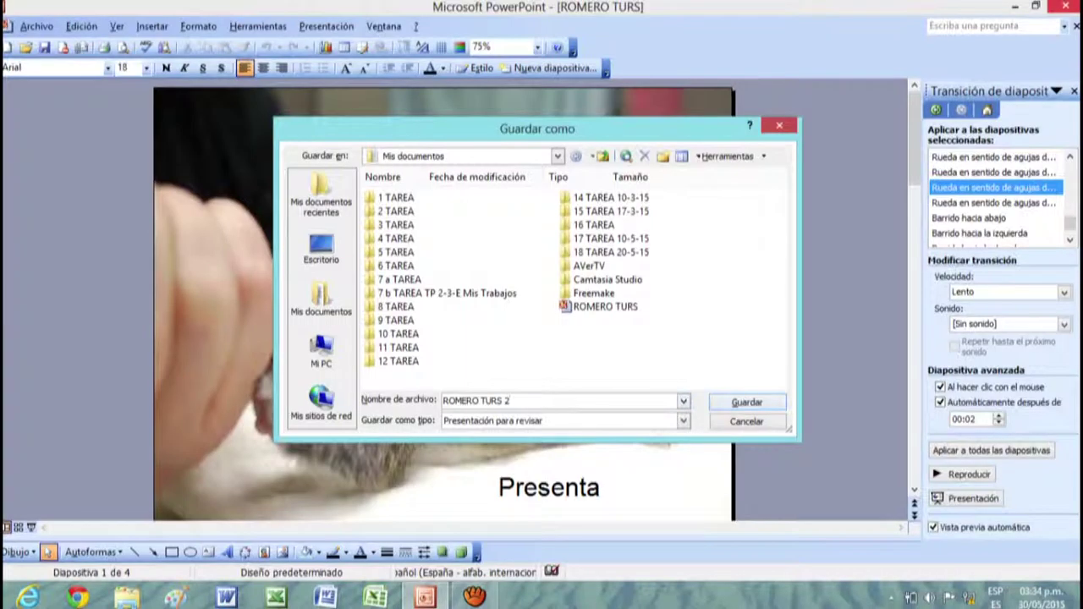
left_click(752, 404)
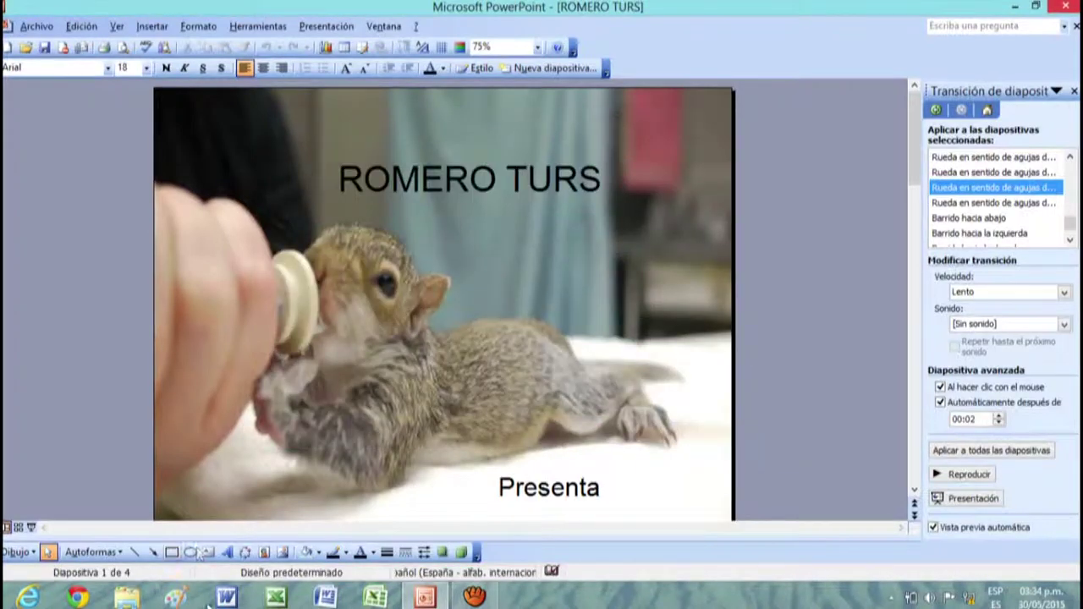
Switch to File Explorer and locate ROMERO TURS 2 in the Documents library to inspect the saved file.
left_click(119, 598)
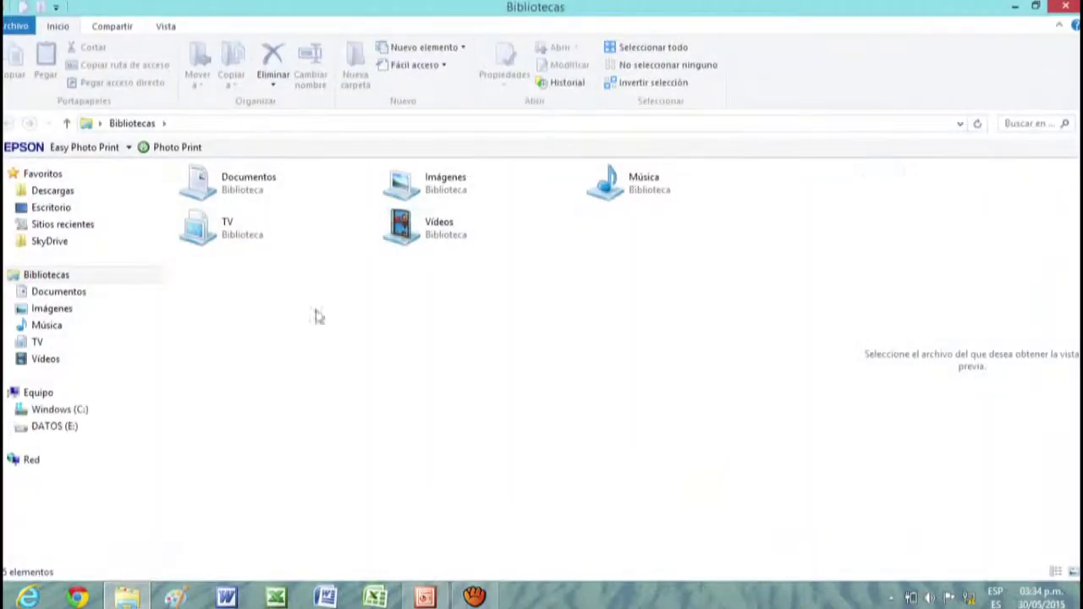
double_click(254, 178)
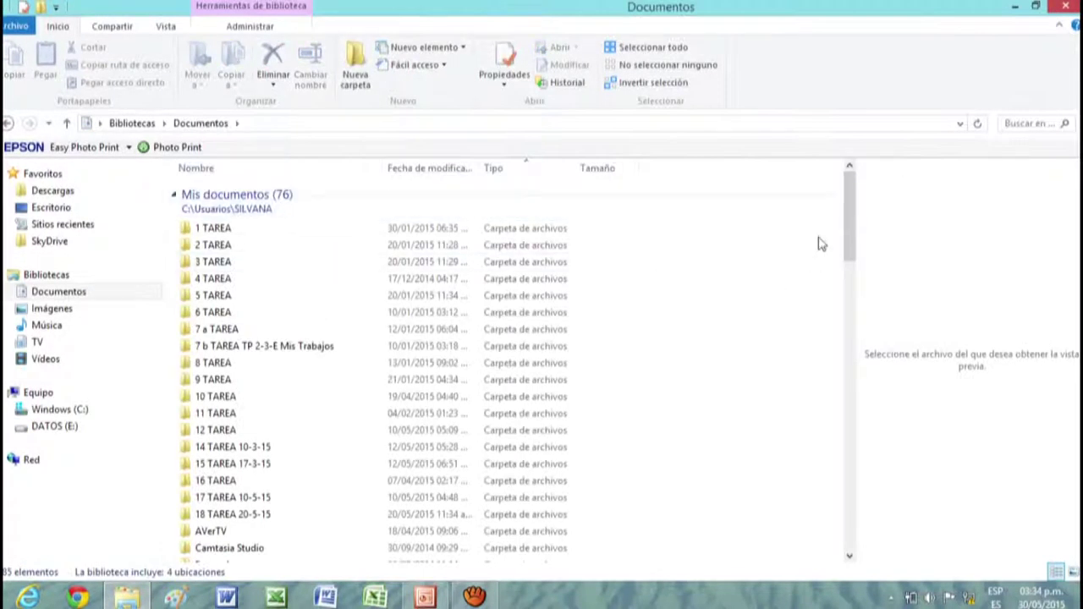
left_click_drag(849, 216, 849, 510)
left_click(261, 298)
right_click(259, 301)
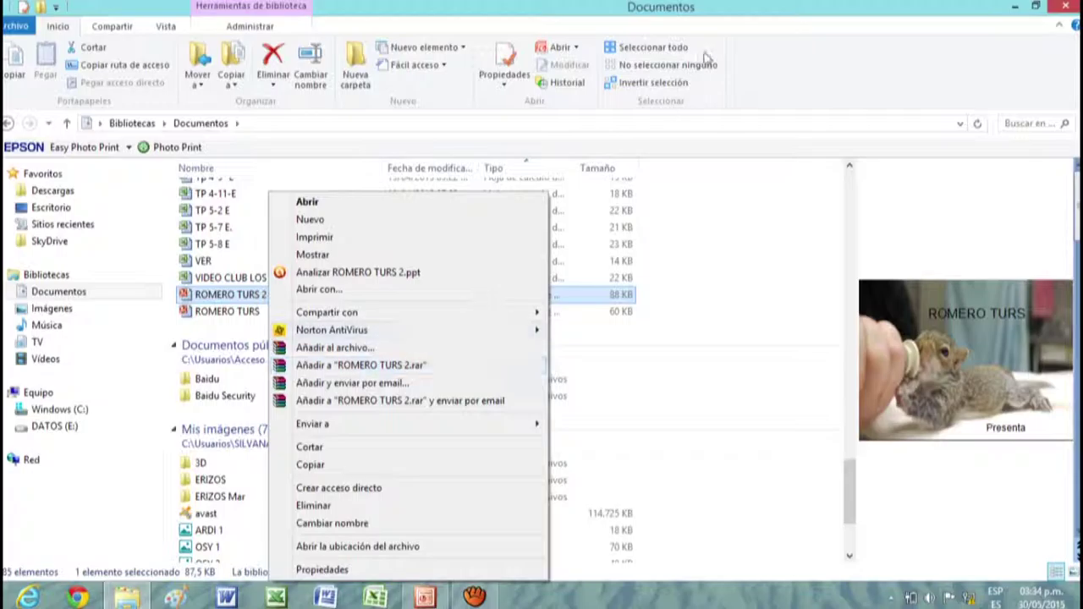
key("Escape")
Switch back to PowerPoint and save the presentation as ROMERO TURS 3 with the type Presentación de PowerPoint 97-2003 y 95.
left_click(426, 597)
left_click(36, 27)
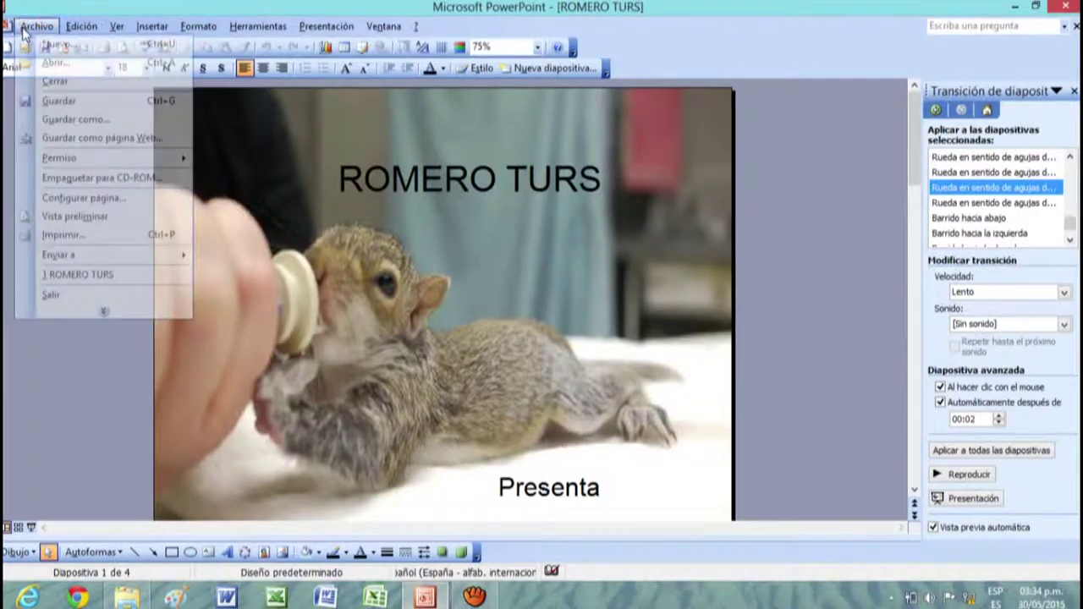
left_click(104, 310)
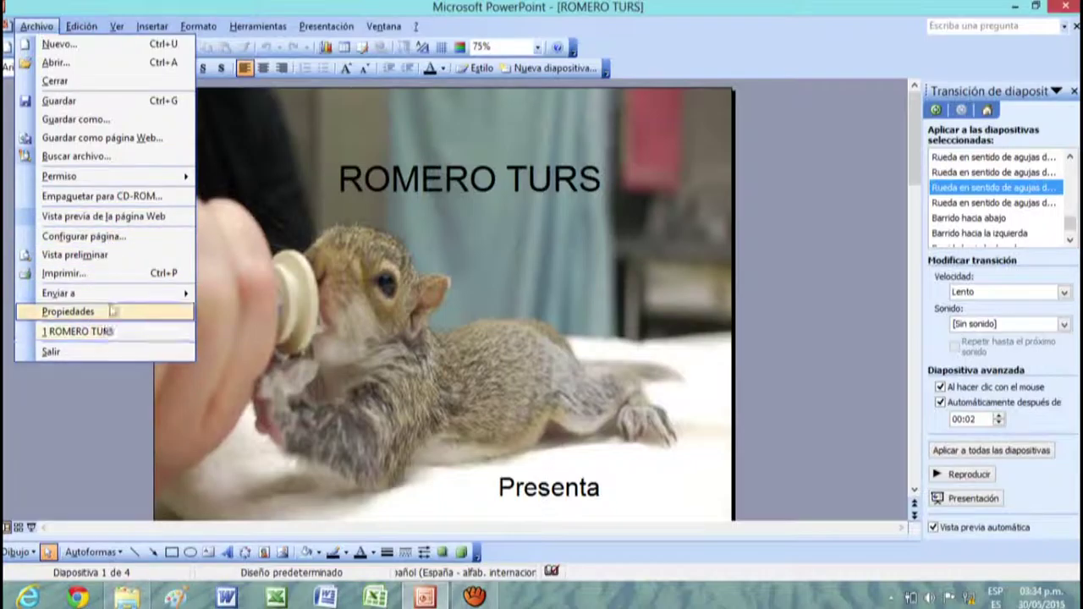
left_click(128, 120)
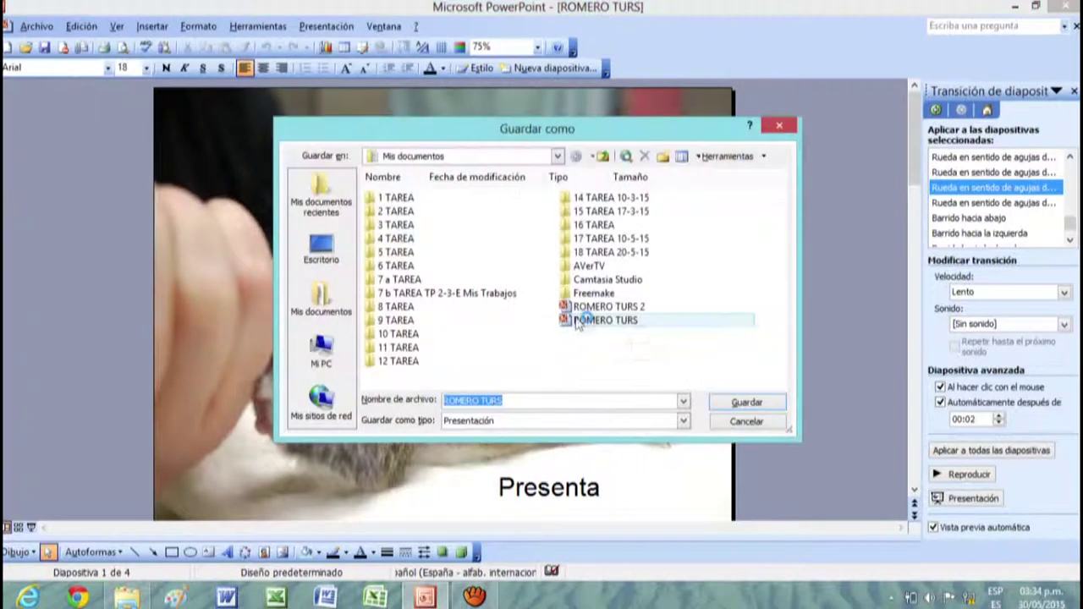
left_click(658, 423)
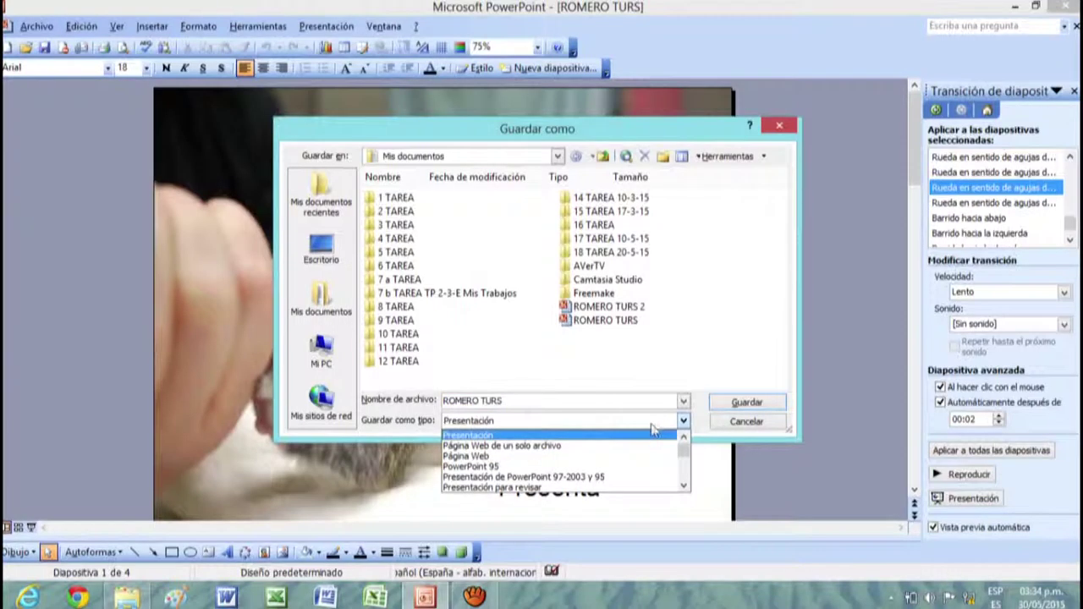
left_click(530, 477)
left_click(546, 403)
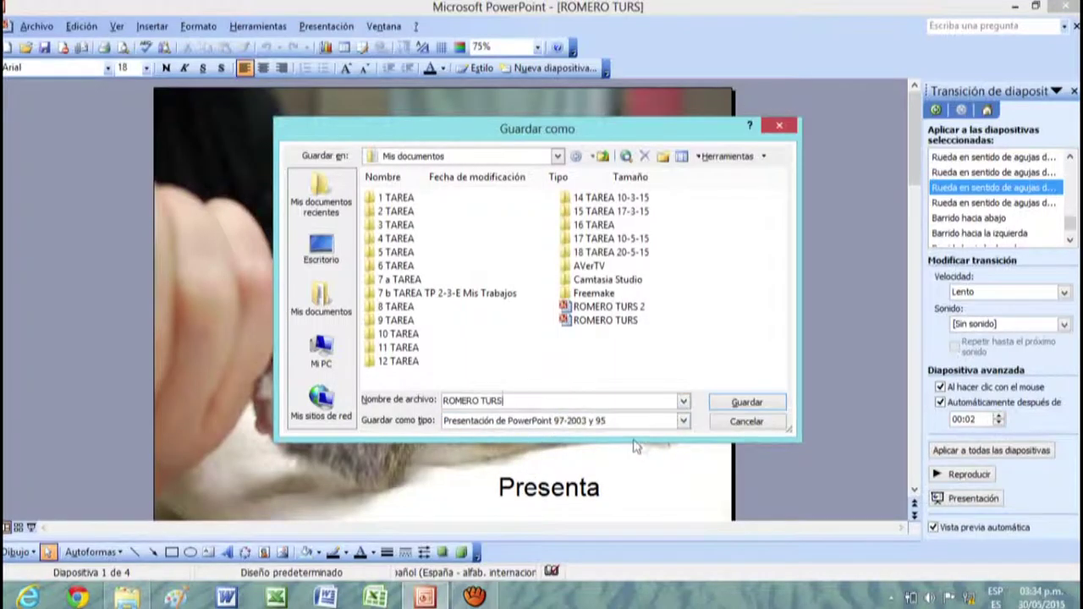
left_click(748, 403)
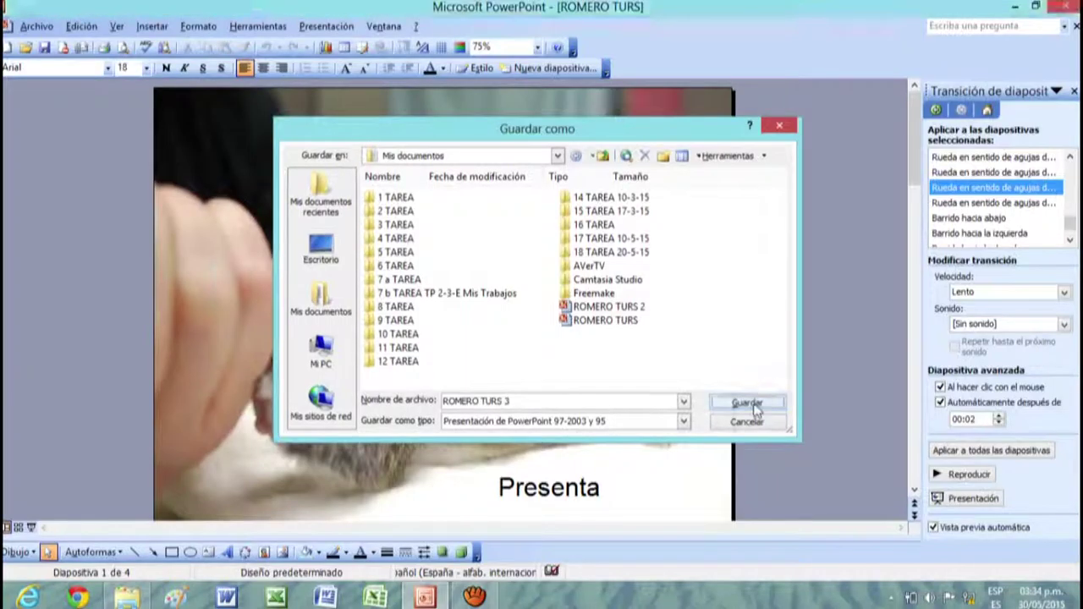
left_click(527, 338)
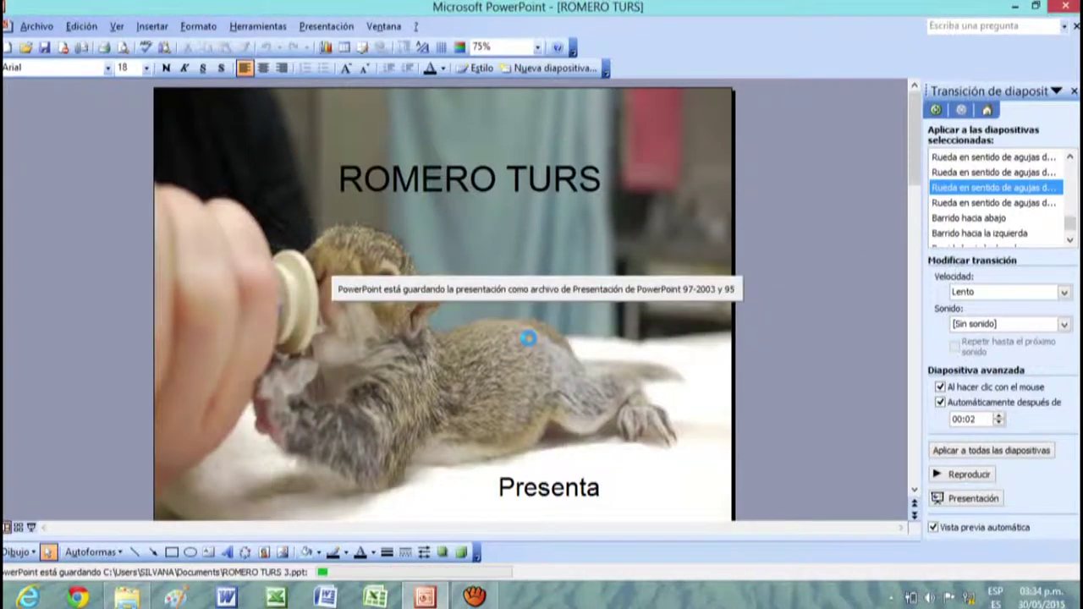
Switch to File Explorer and inspect the file type in the properties of ROMERO TURS 3 in the Documents library.
left_click(1015, 7)
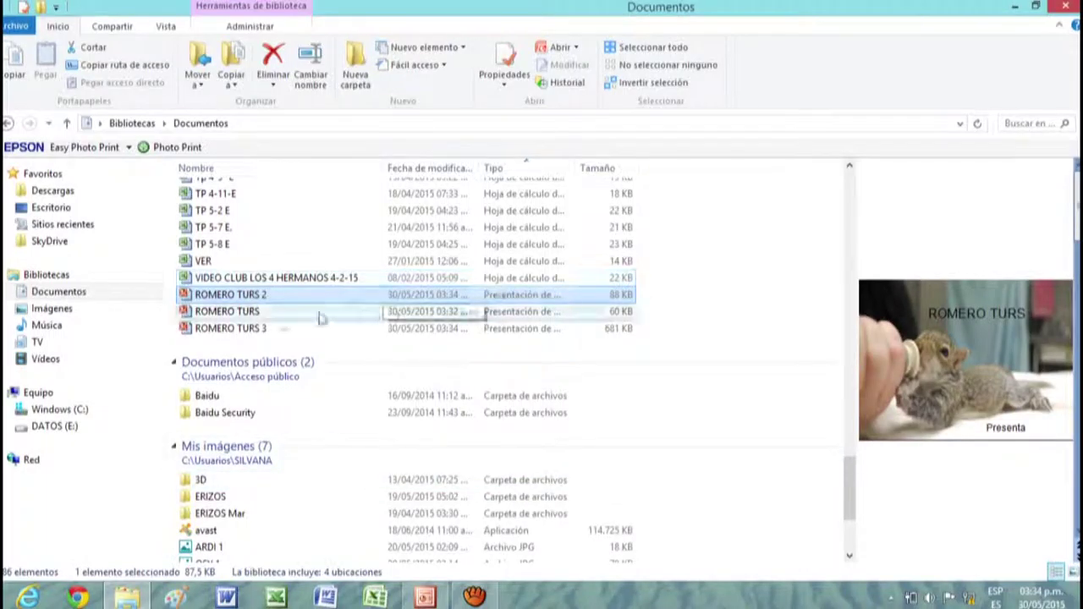
left_click(269, 333)
right_click(269, 333)
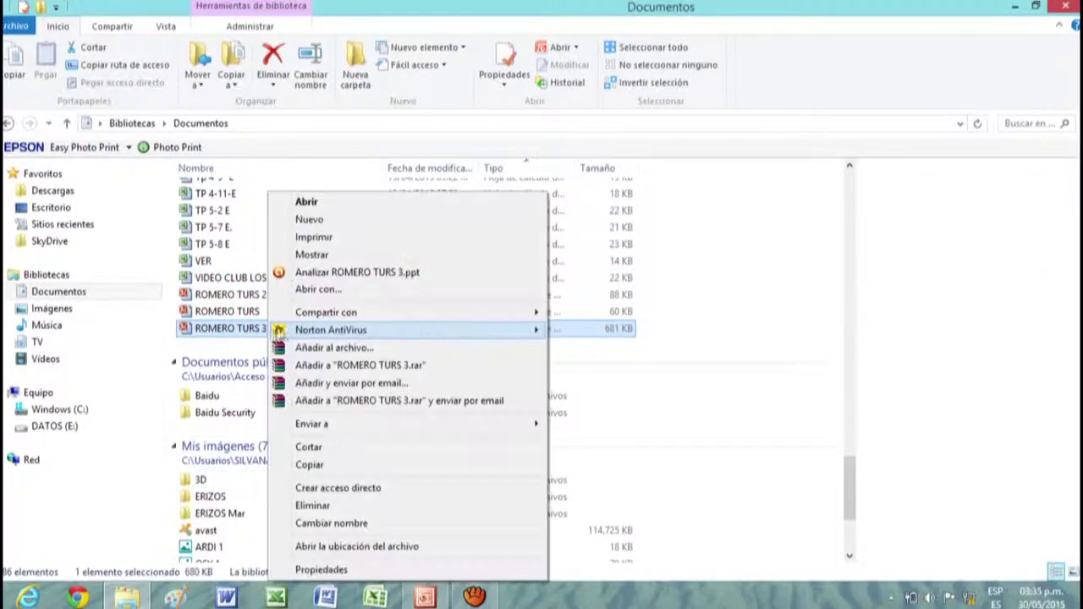
left_click(368, 574)
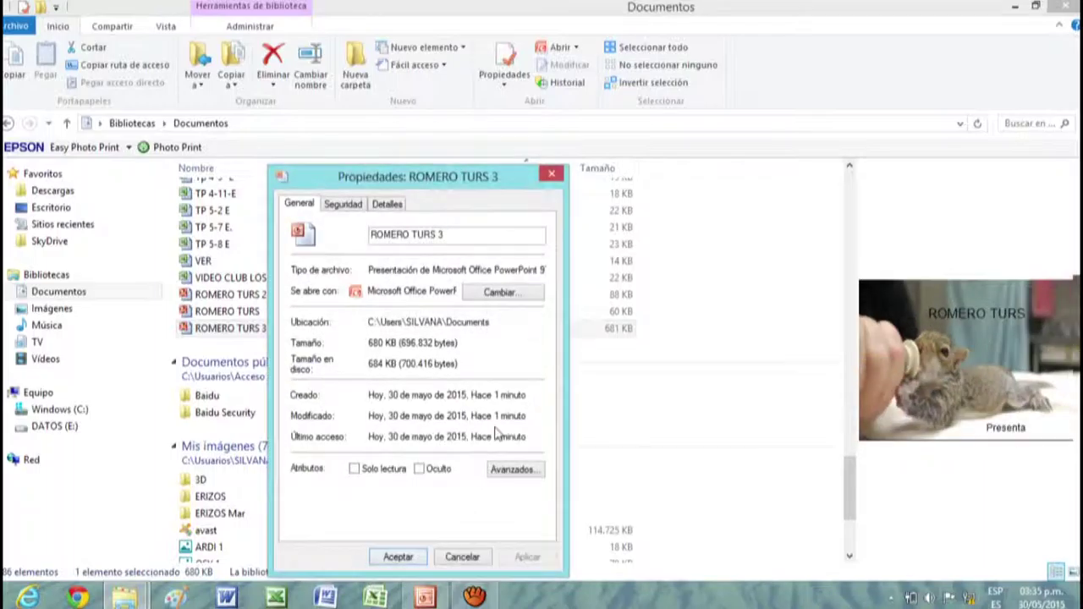
left_click_drag(472, 269, 544, 271)
left_click(462, 557)
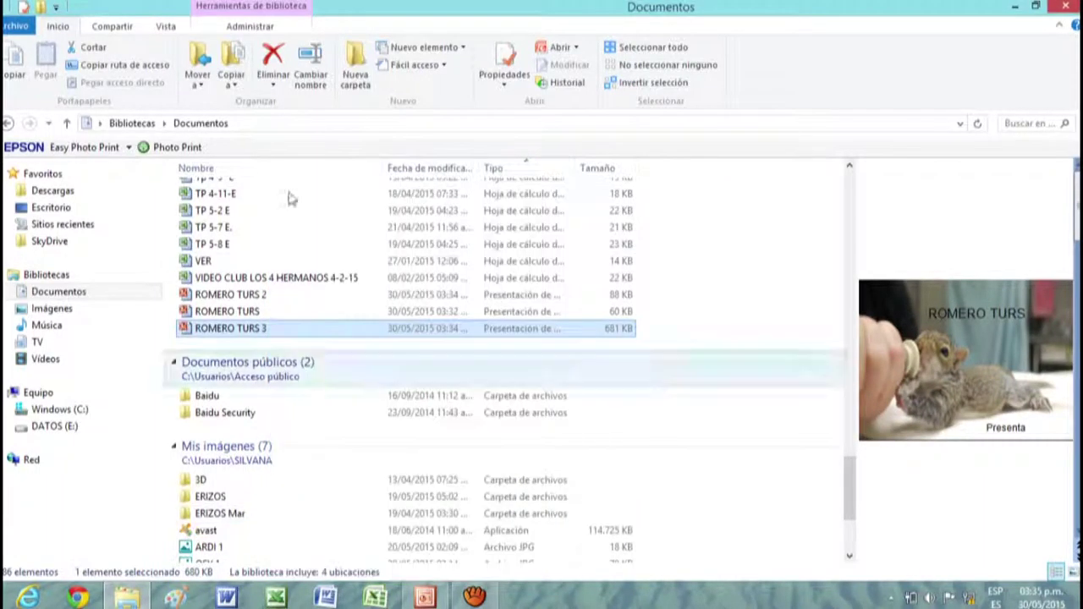
left_click(19, 28)
left_click(25, 28)
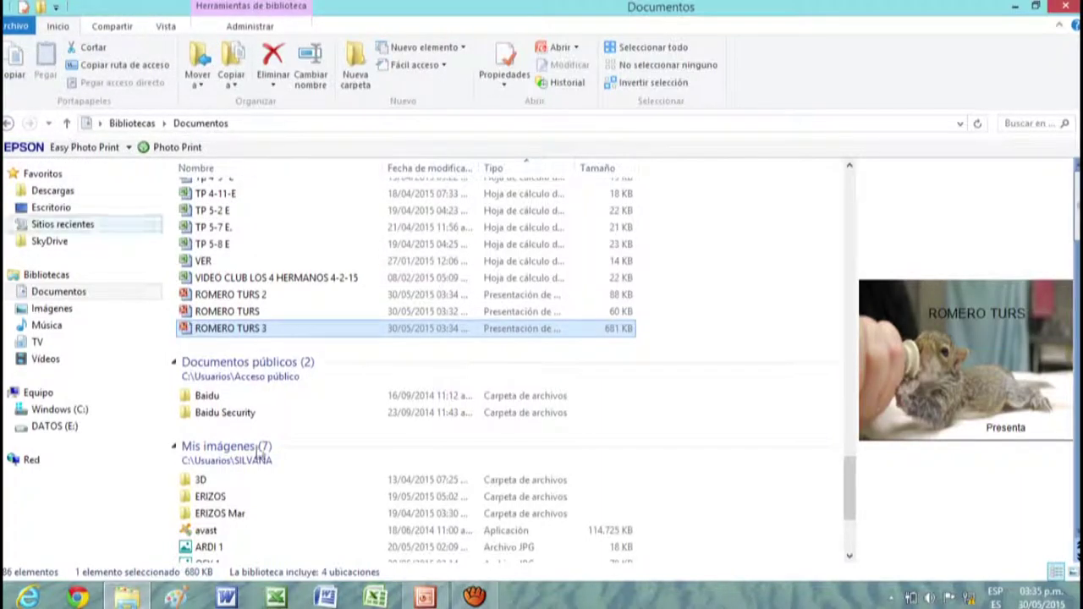
Switch back to PowerPoint and save the presentation as ROMERO TURS 4 with the type Presentación con diapositivas de PowerPoint.
left_click(428, 598)
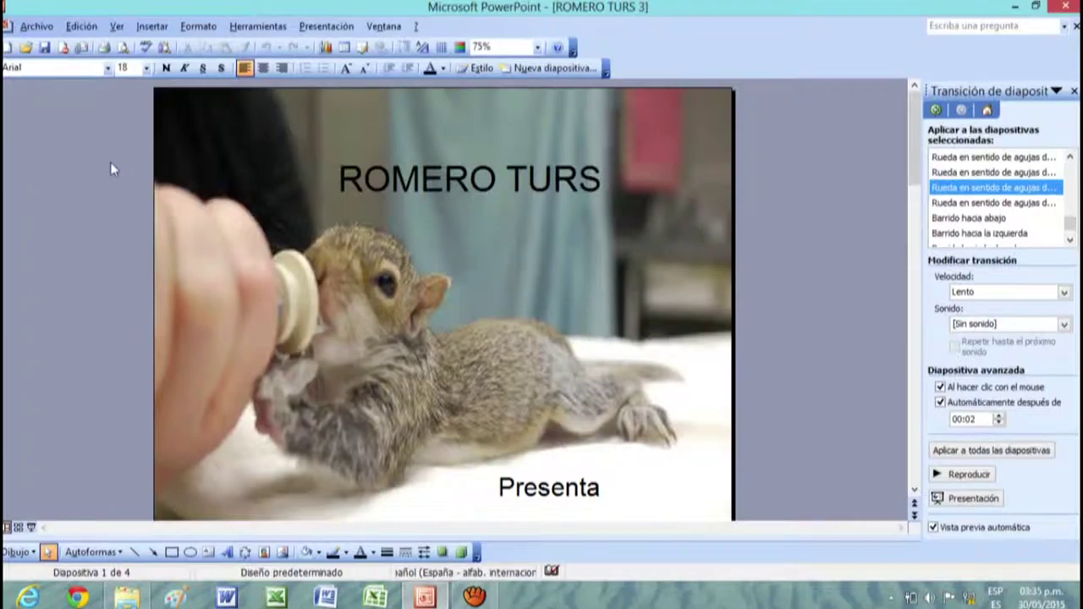
left_click(37, 26)
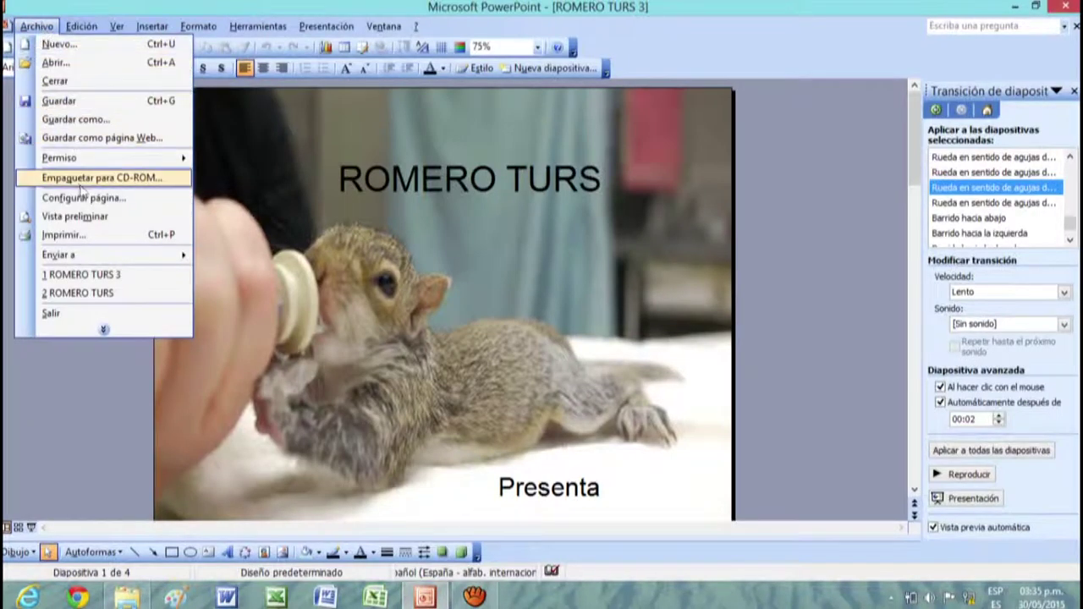
left_click(89, 120)
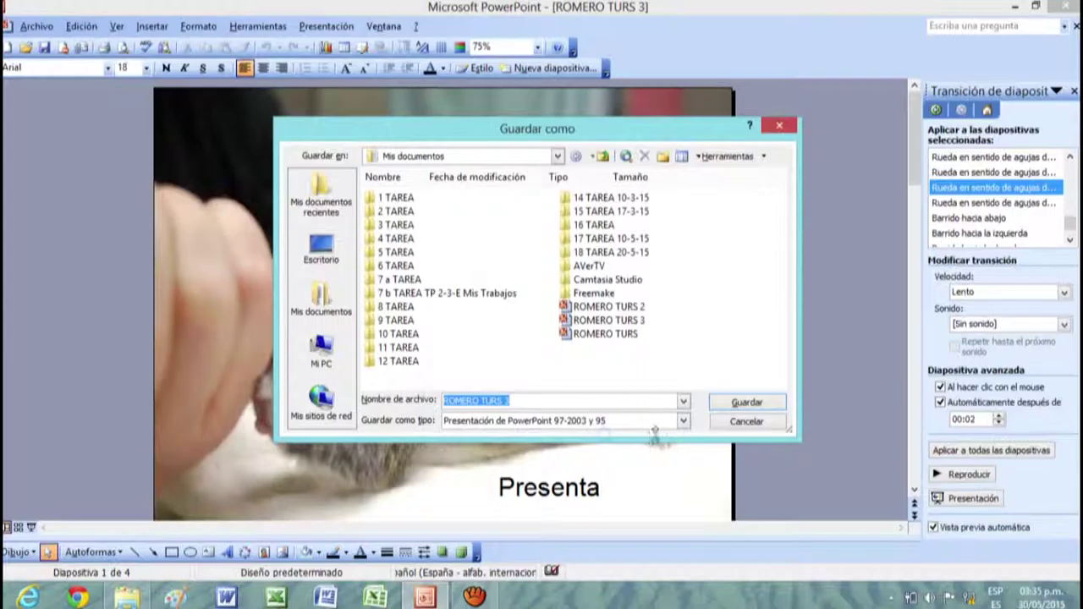
left_click(682, 420)
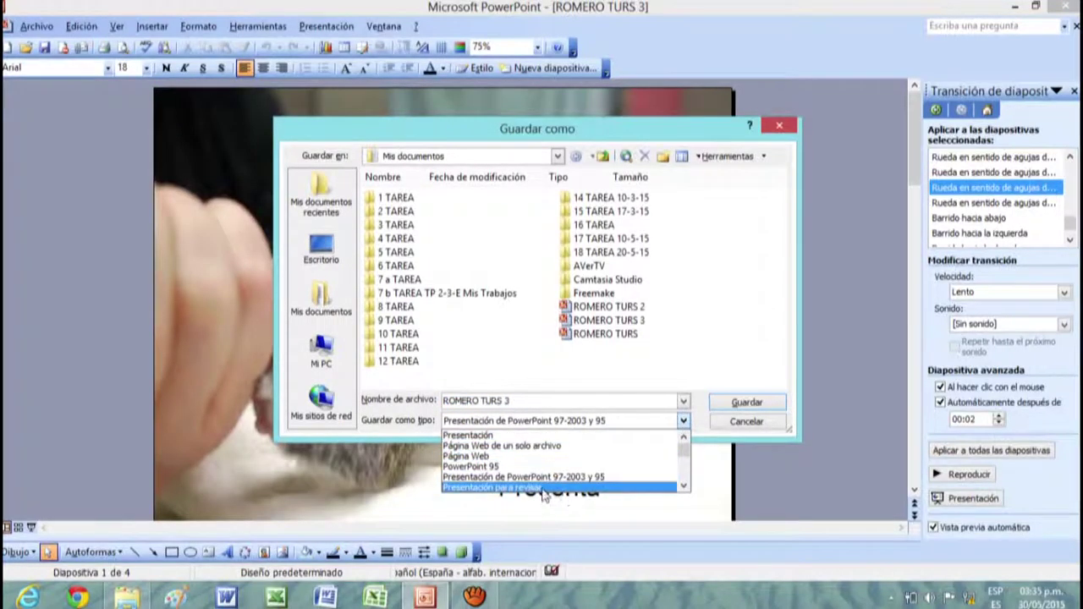
left_click(683, 487)
left_click(683, 486)
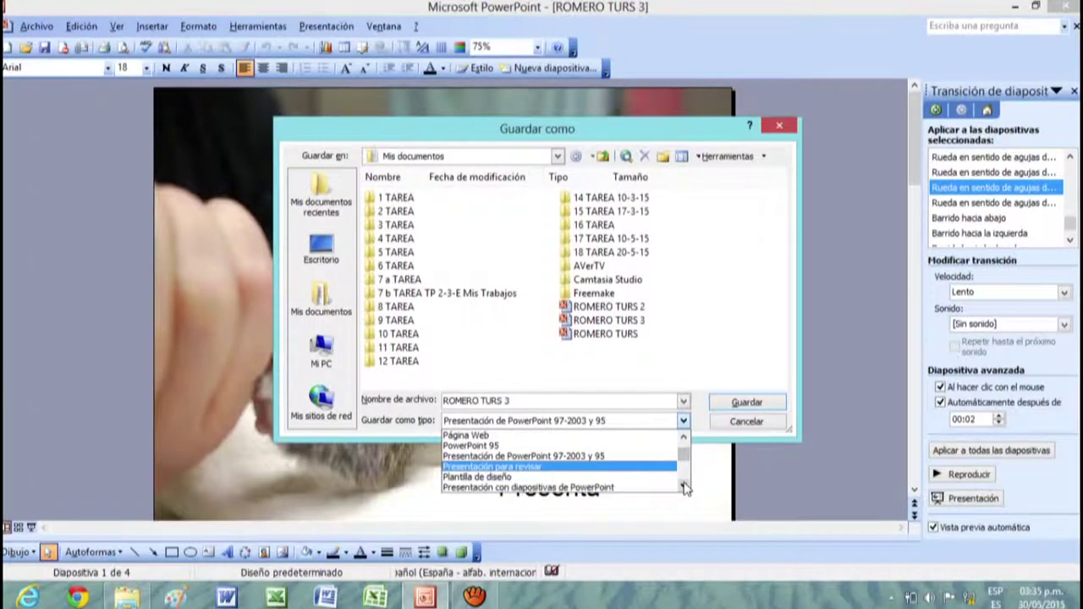
left_click(630, 488)
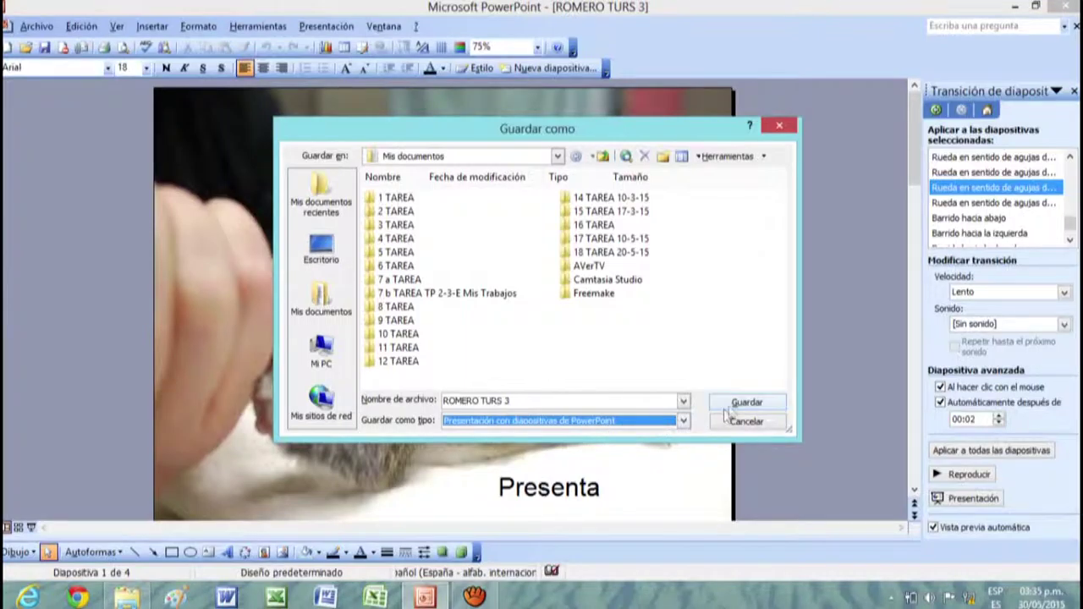
left_click(594, 403)
key("BackSpace")
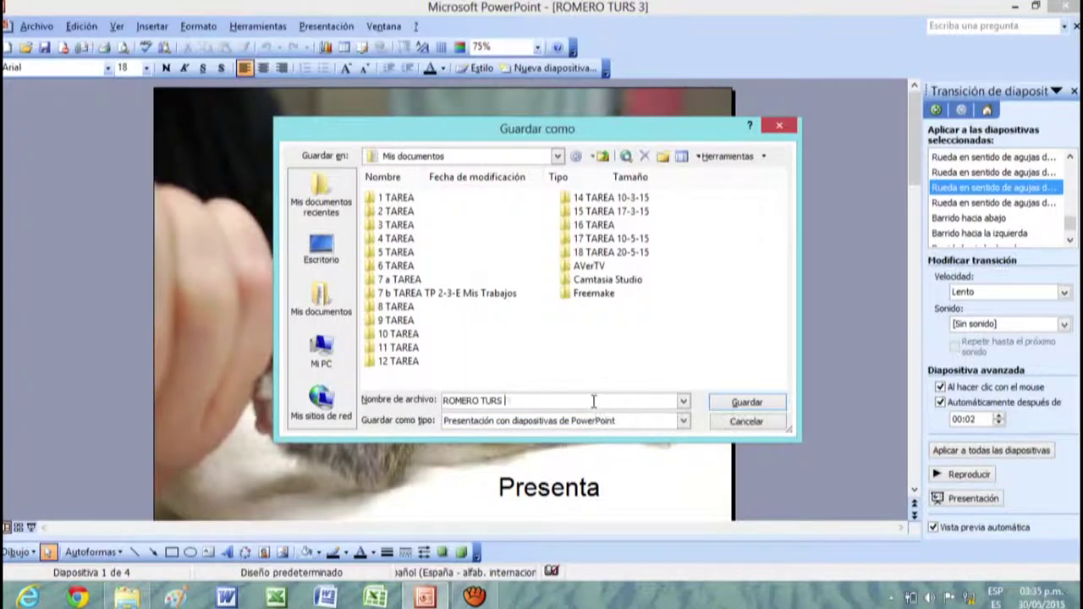
left_click(744, 403)
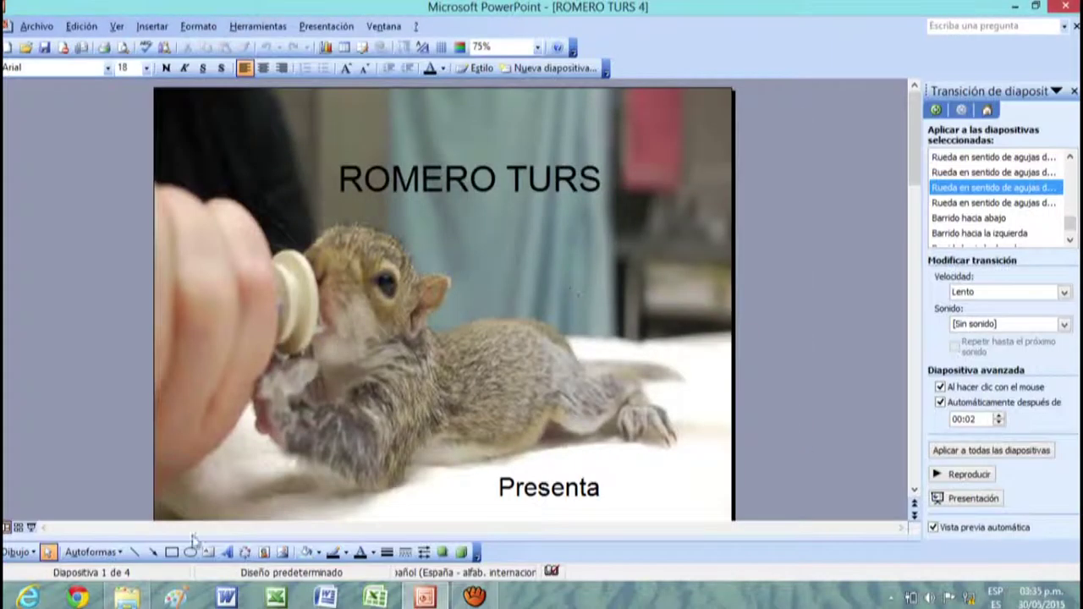
Switch to File Explorer and copy the ROMERO TURS 4 file from the Documents library.
left_click(127, 597)
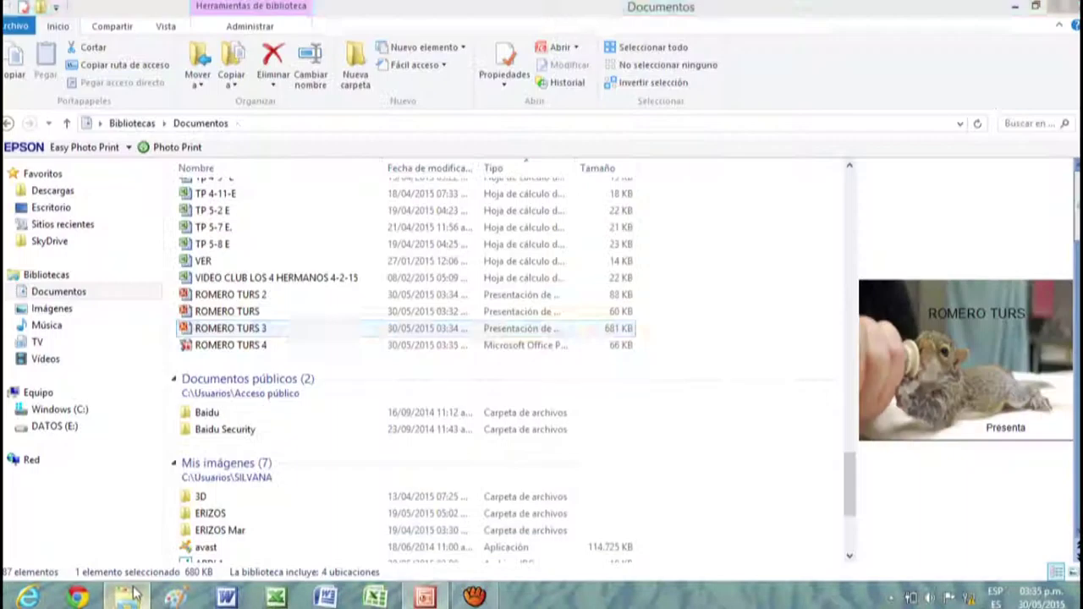
left_click(231, 346)
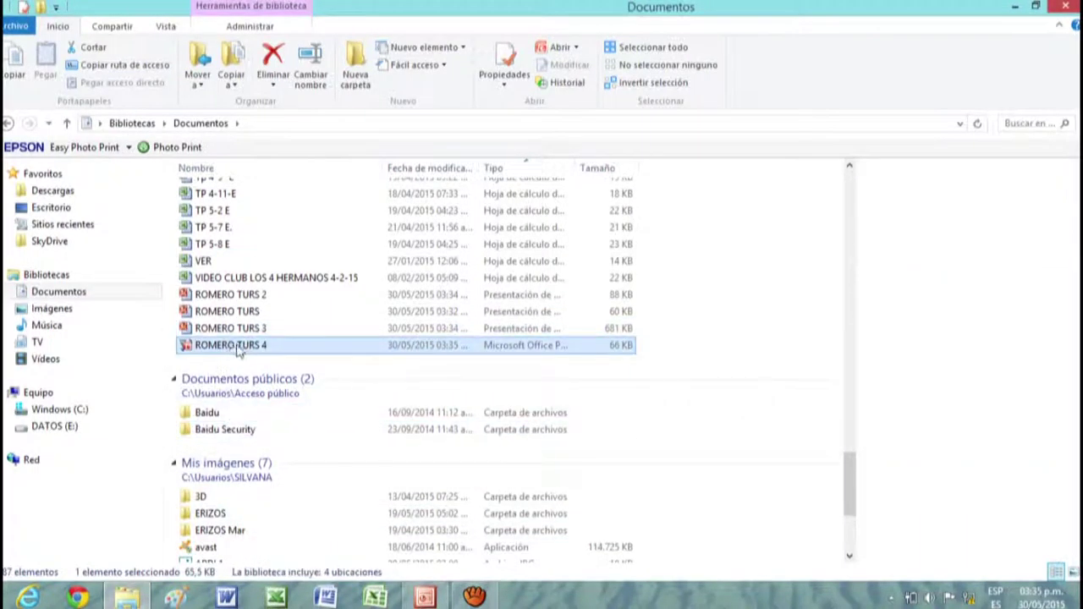
right_click(212, 349)
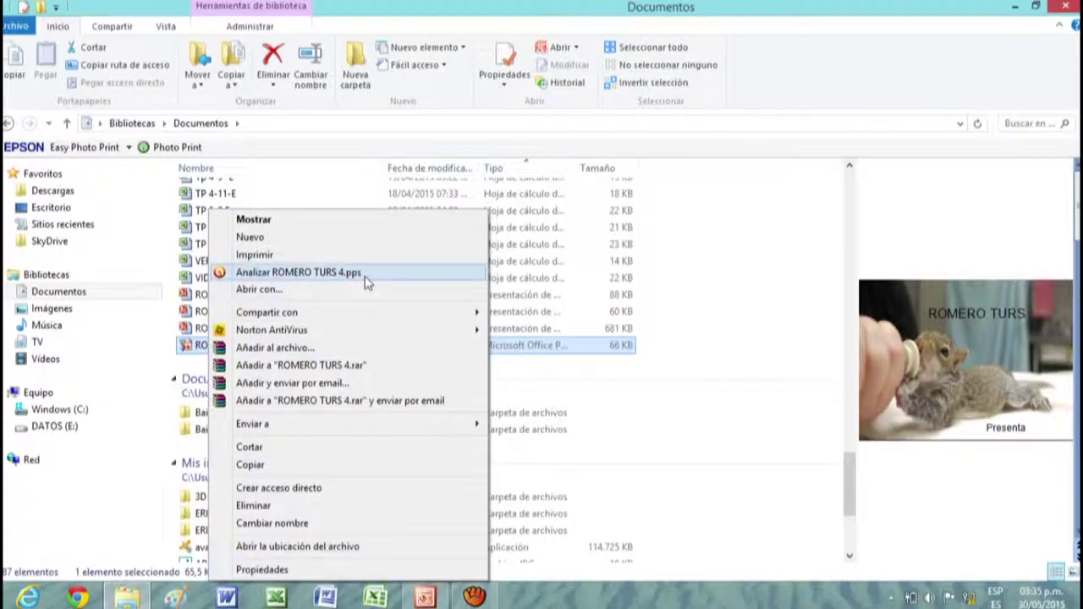
left_click(189, 351)
right_click(190, 351)
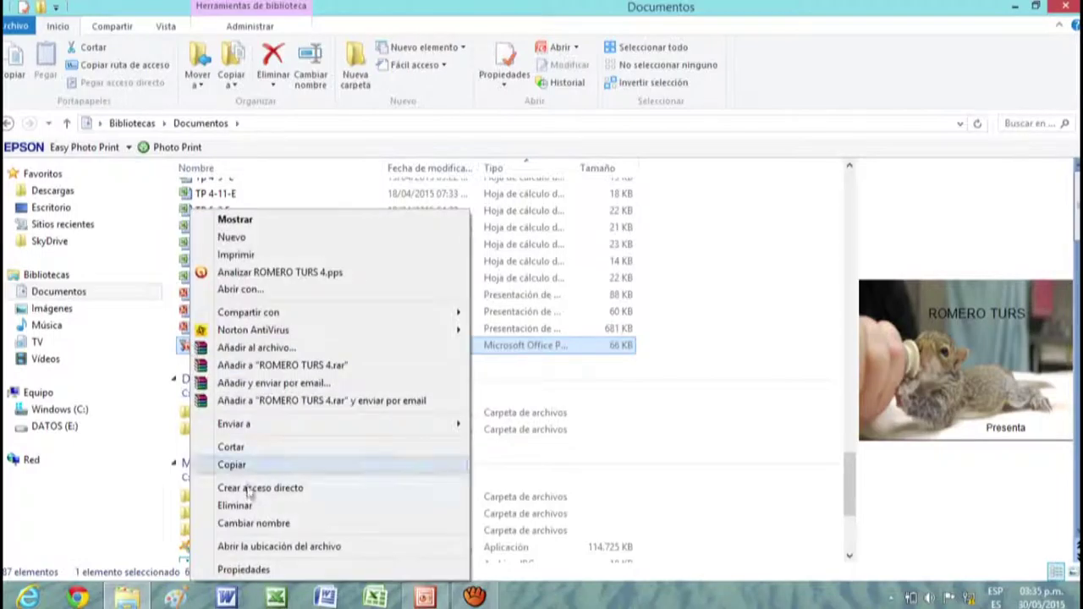
left_click(290, 465)
Paste the copied ROMERO TURS 4 file onto the Windows desktop and open it to play the slide show.
left_click(1017, 8)
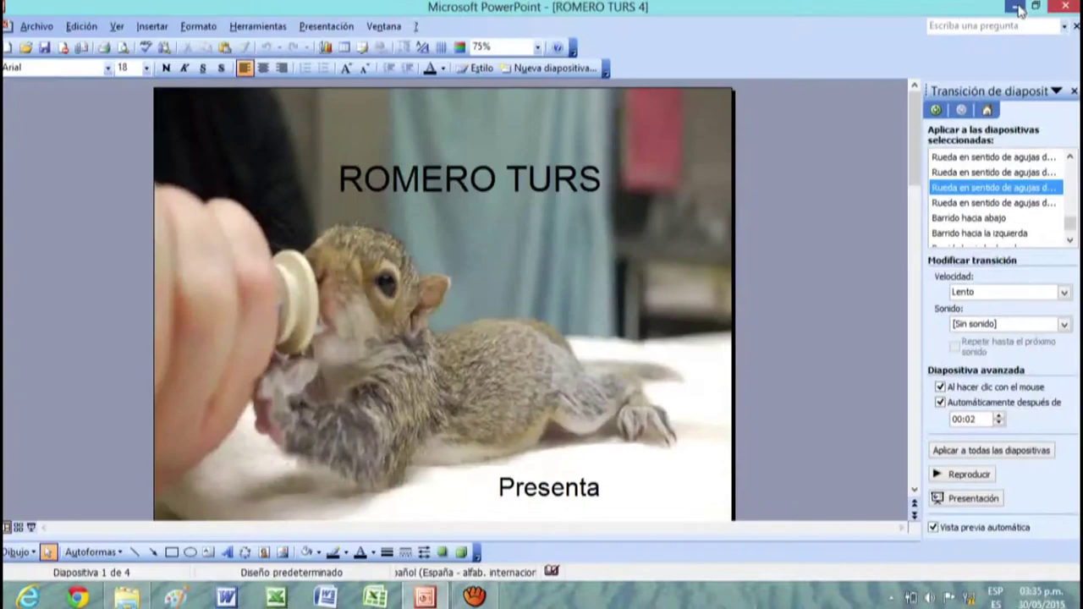
left_click(1018, 8)
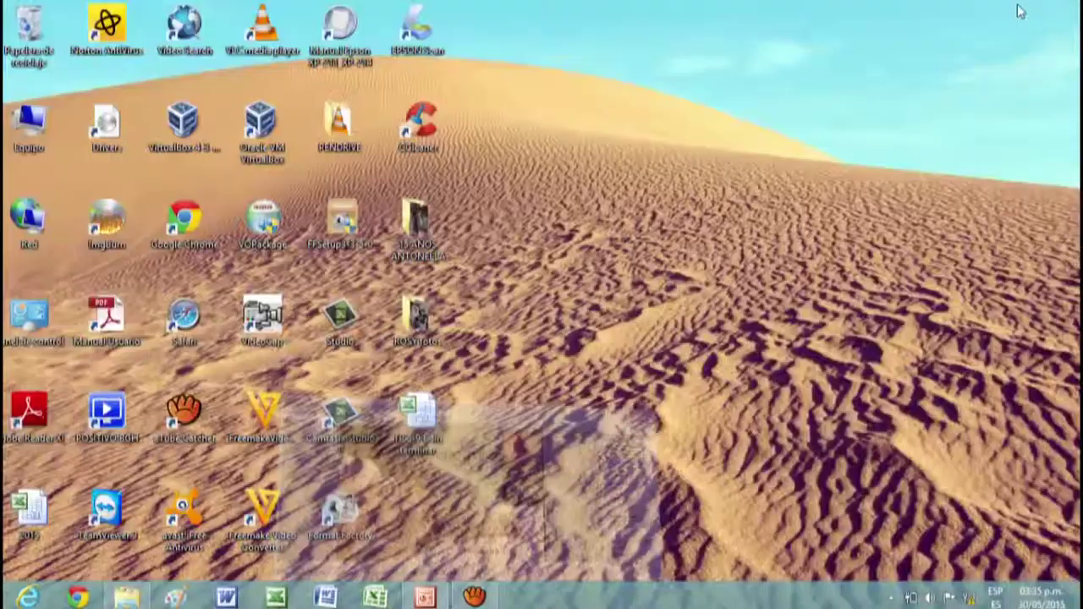
right_click(886, 165)
left_click(890, 165)
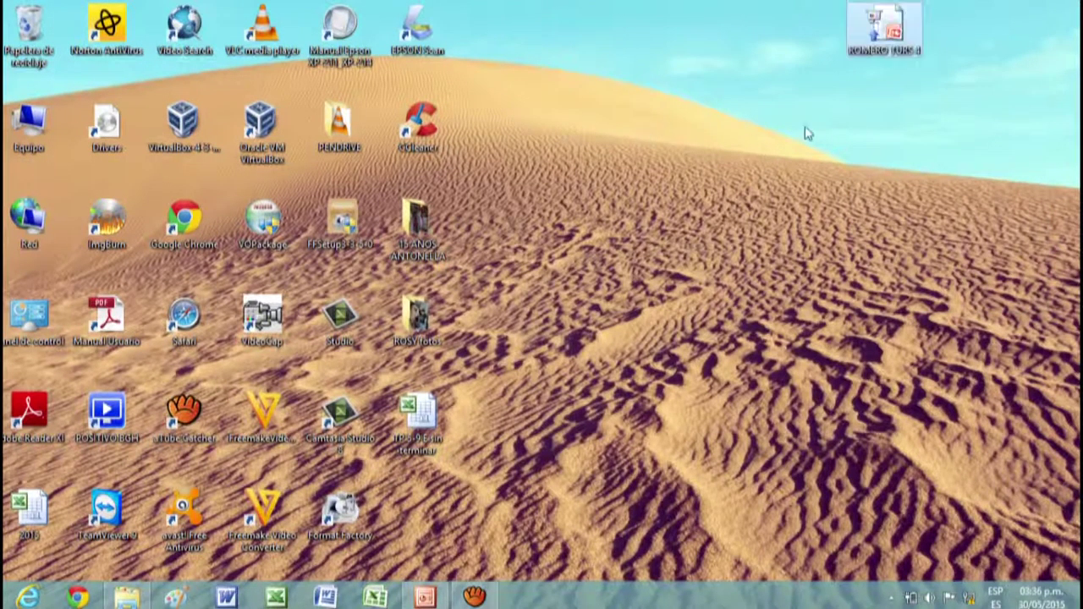
double_click(896, 32)
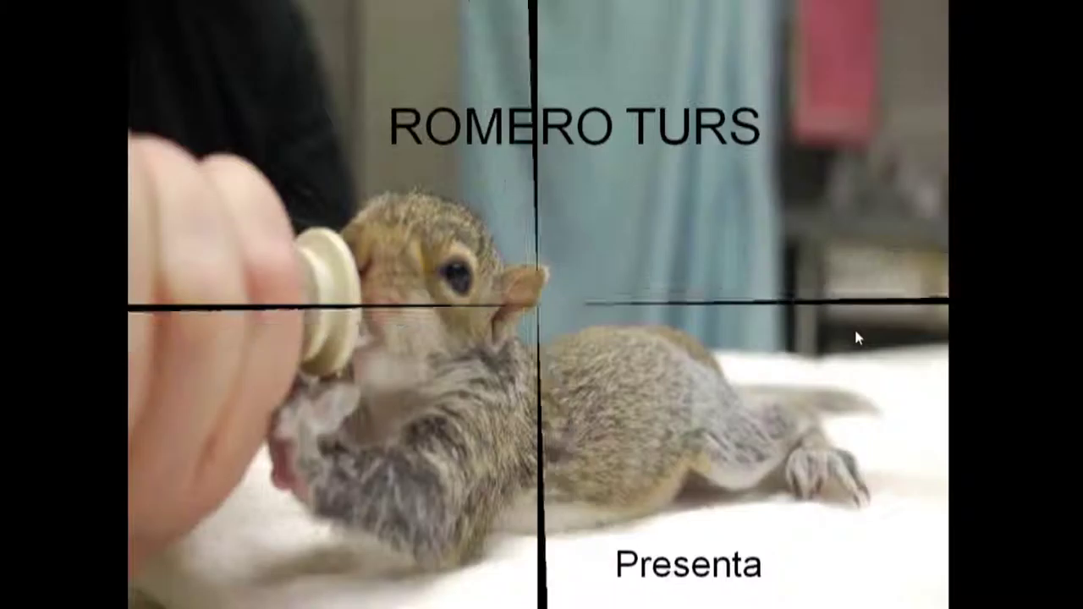